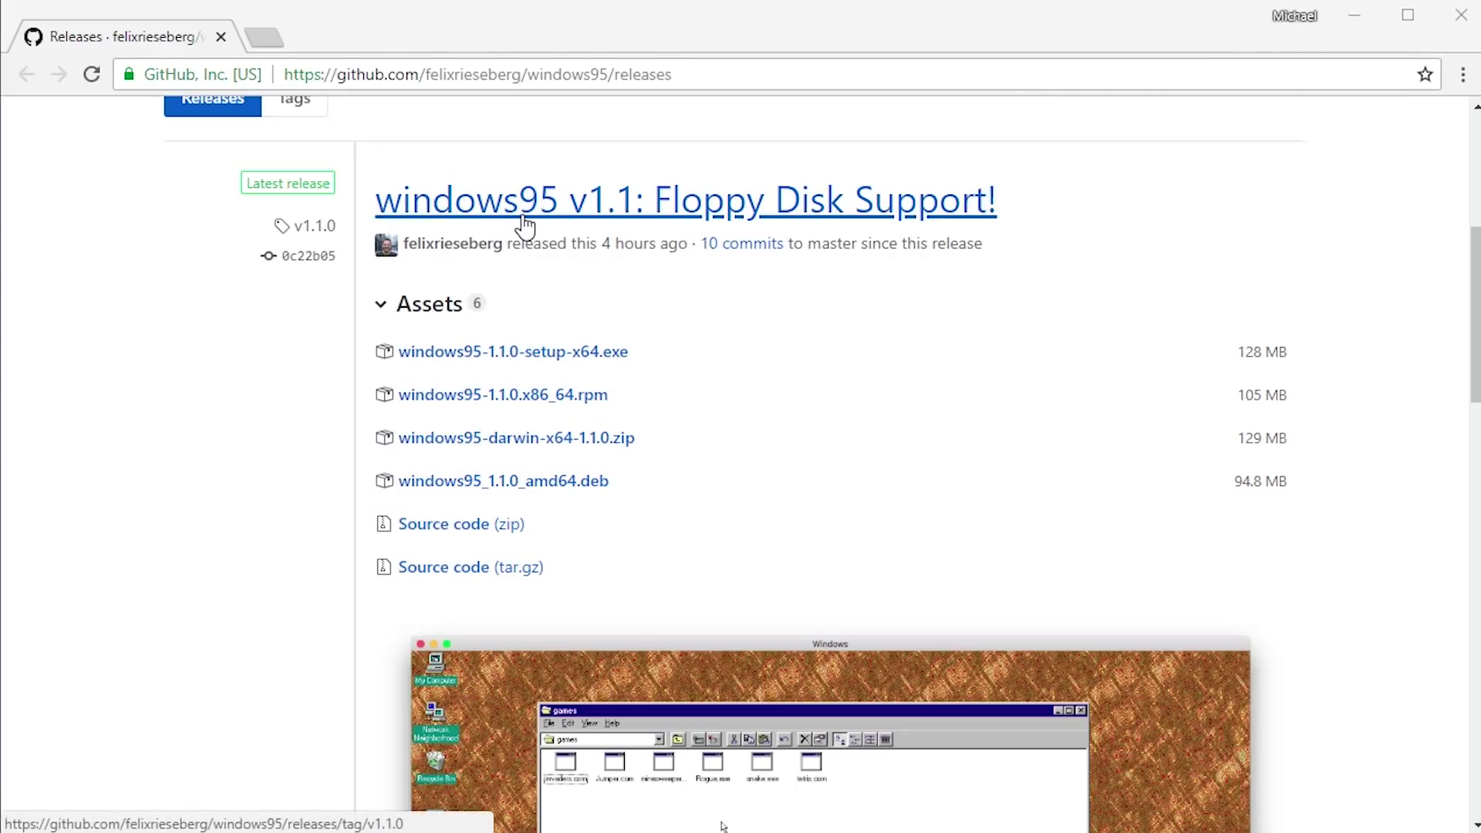
Look over the v1.0 and v1.1 GitHub release notes, then minimize the browser.
{"action": "scroll", "coordinate": [524, 226], "scroll_direction": "up", "scroll_amount": 3}
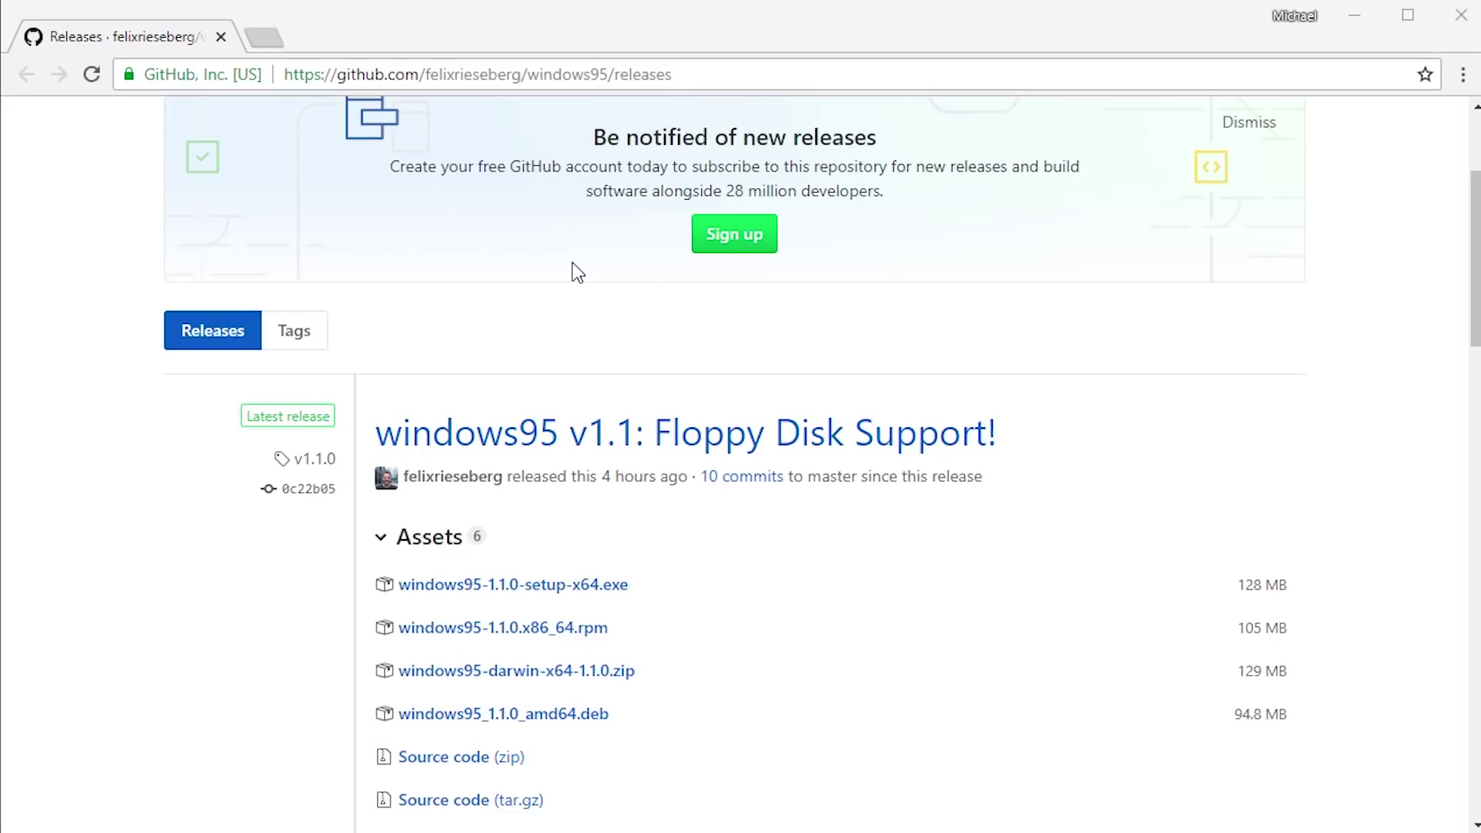
{"action": "scroll", "coordinate": [883, 442], "scroll_direction": "down", "scroll_amount": 10}
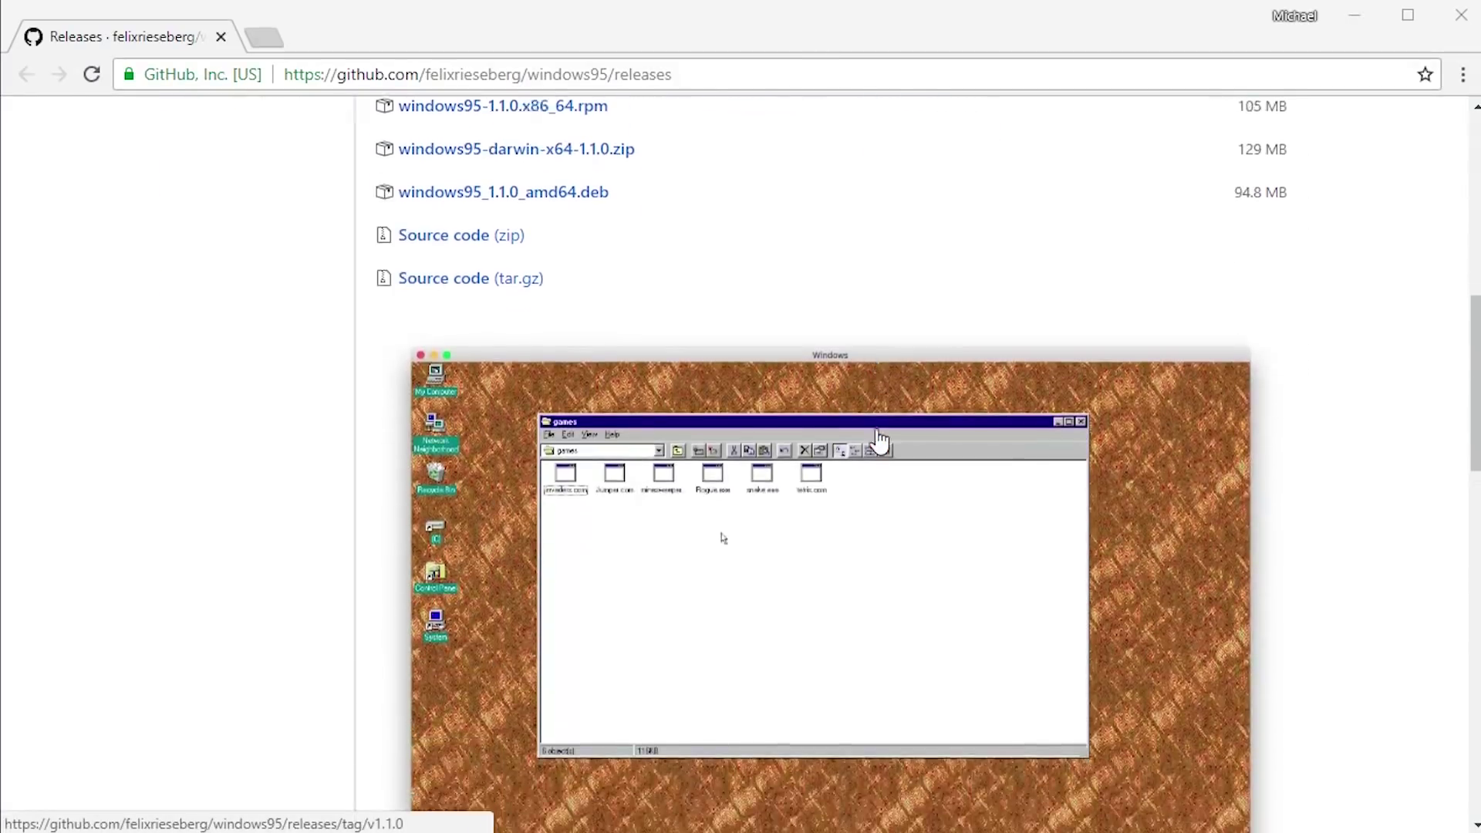
{"action": "scroll", "coordinate": [567, 587], "scroll_direction": "down", "scroll_amount": 3}
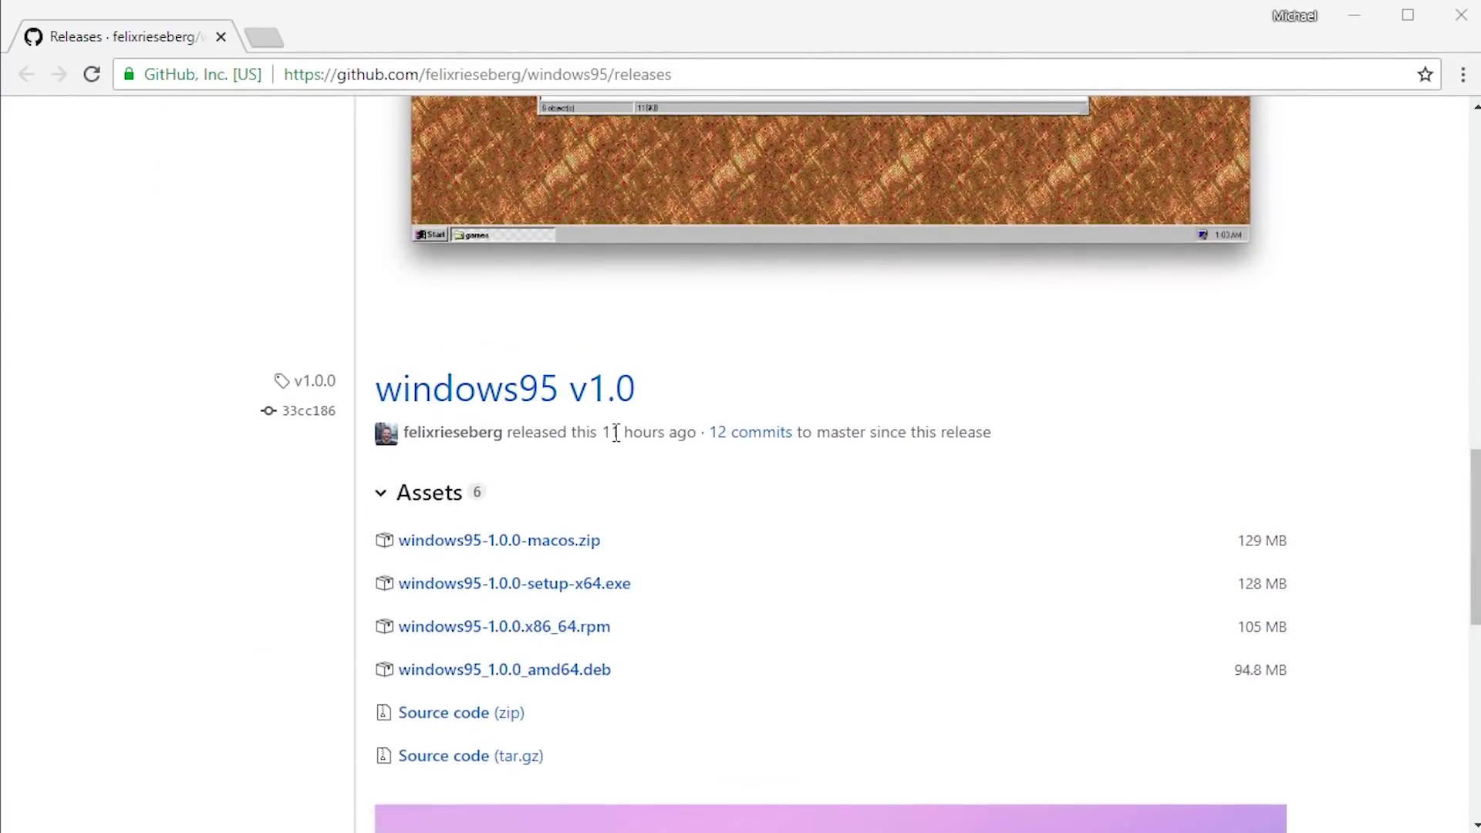
{"action": "mouse_move", "coordinate": [617, 432]}
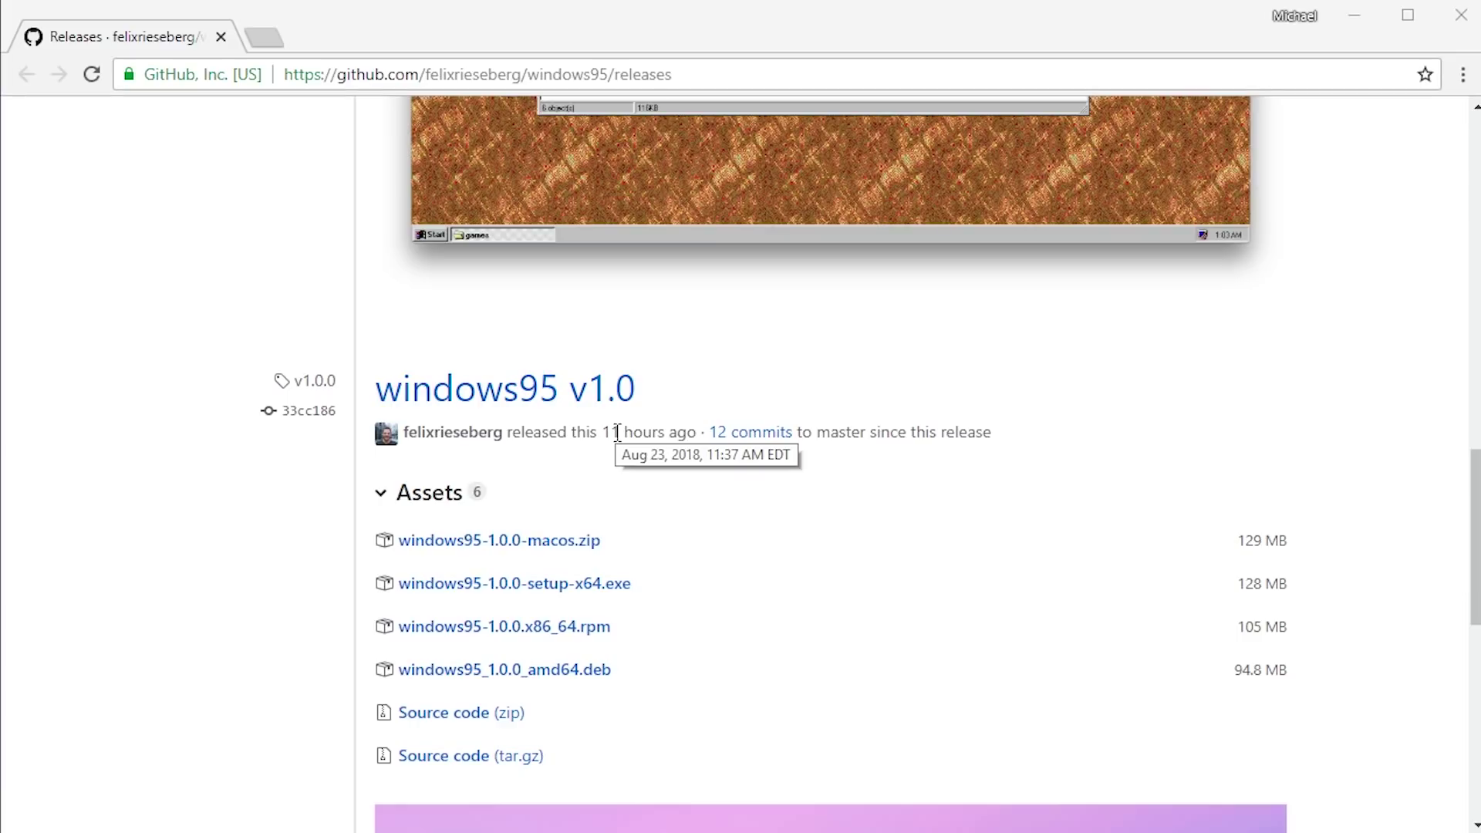
{"action": "scroll", "coordinate": [936, 609], "scroll_direction": "up", "scroll_amount": 12}
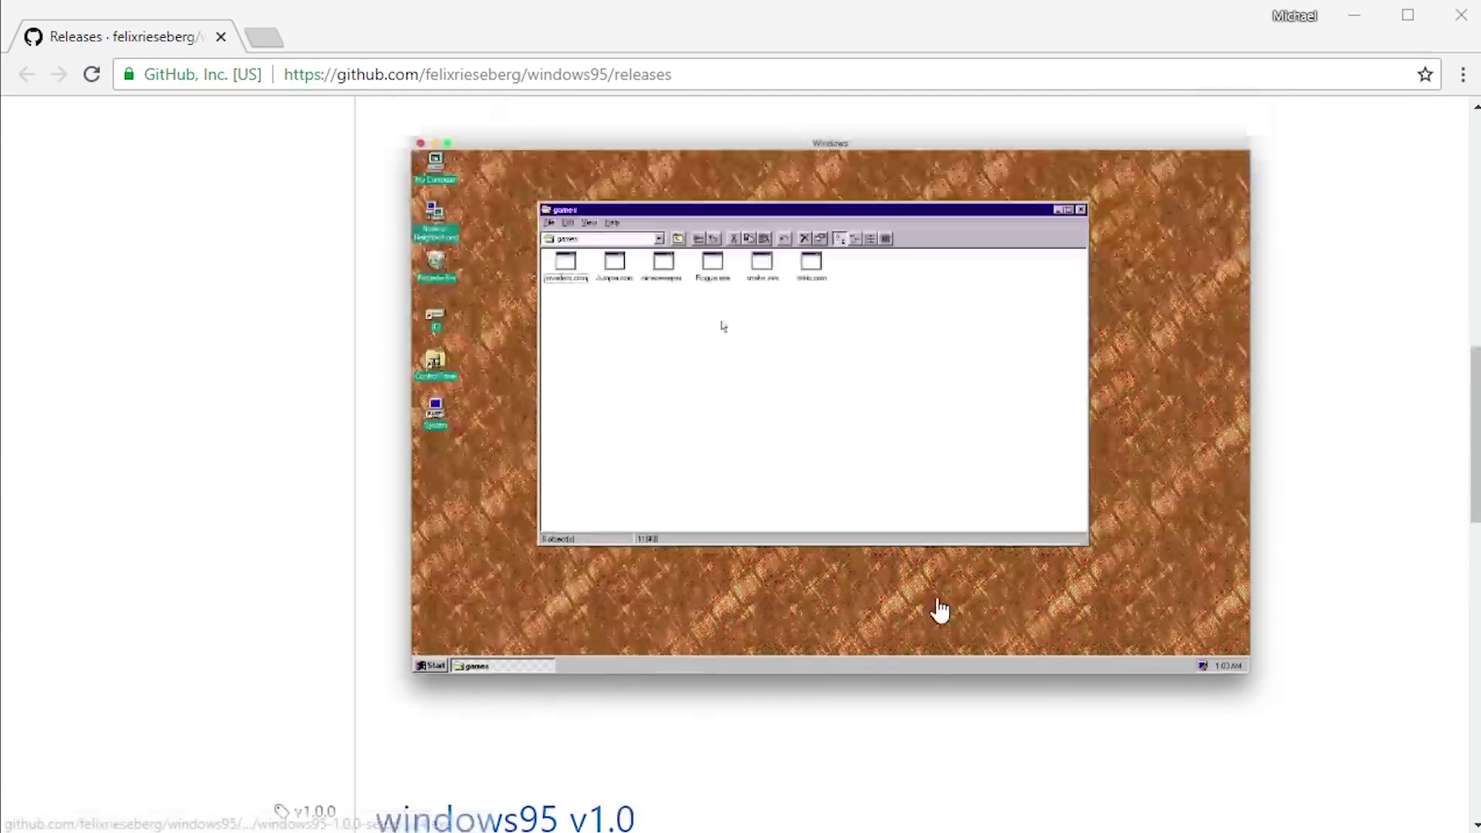
{"action": "mouse_move", "coordinate": [655, 370]}
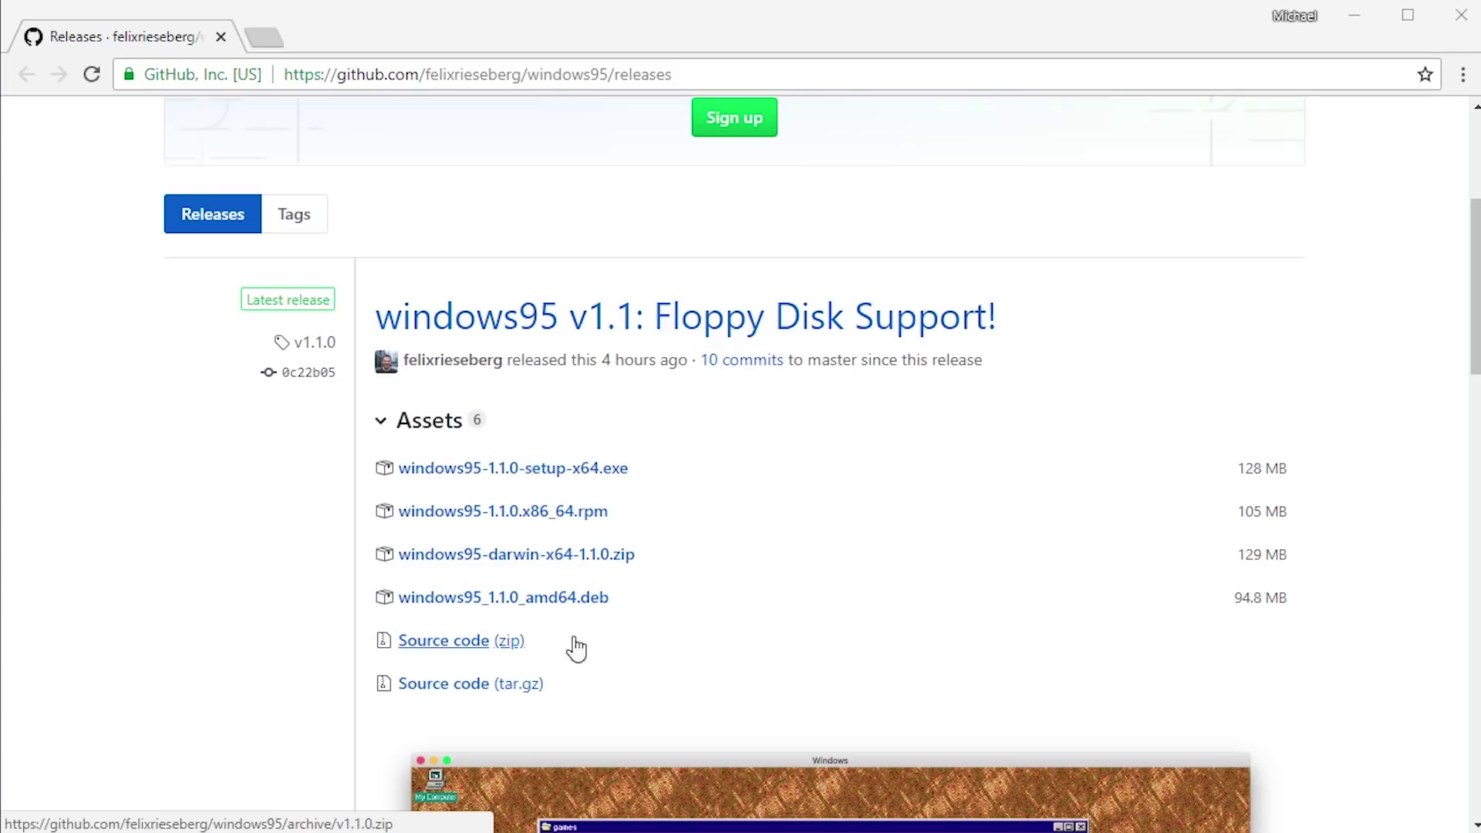
{"action": "scroll", "coordinate": [777, 647], "scroll_direction": "up", "scroll_amount": 5}
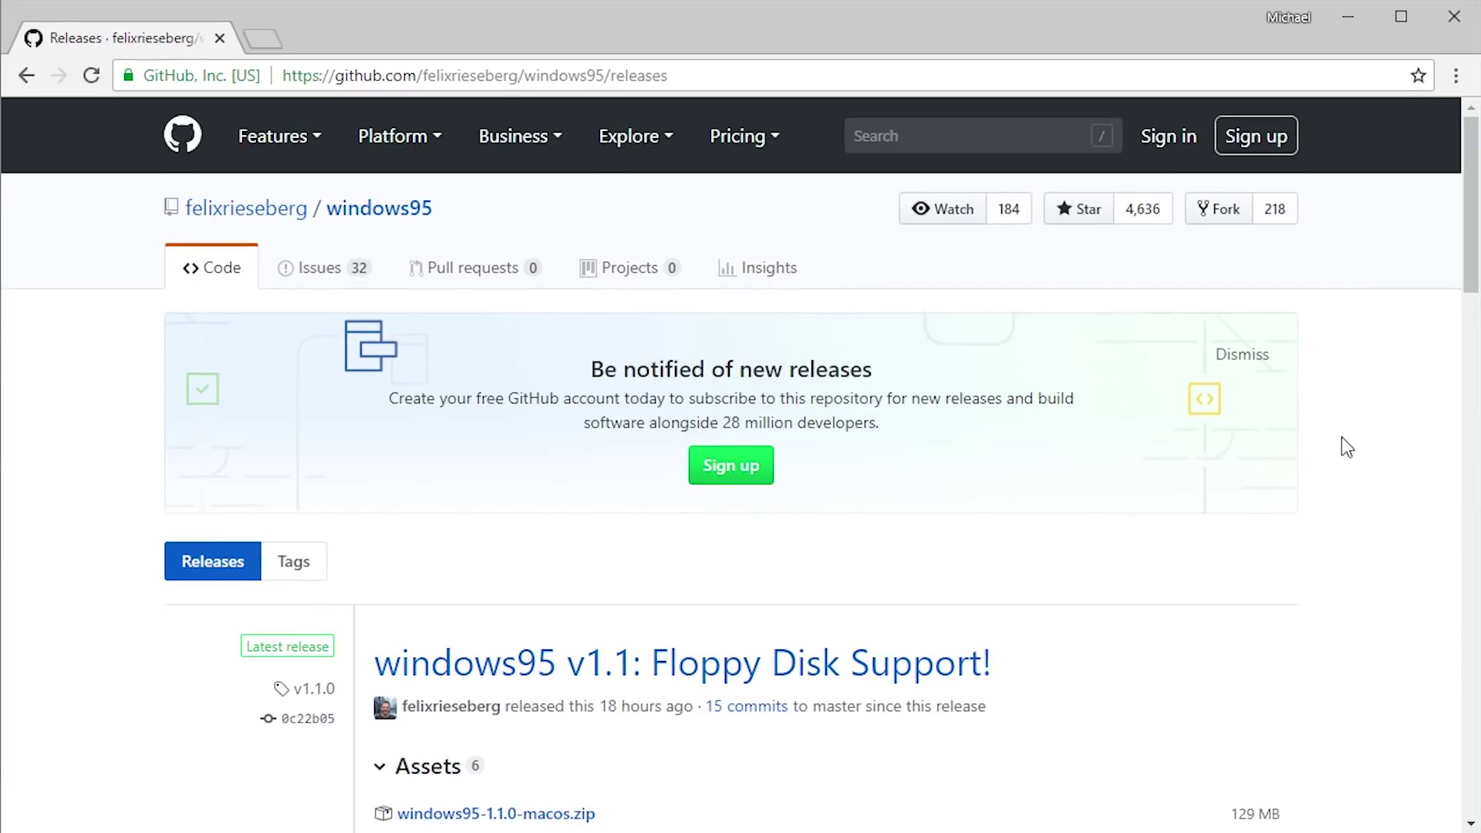
{"action": "left_click", "coordinate": [1345, 23]}
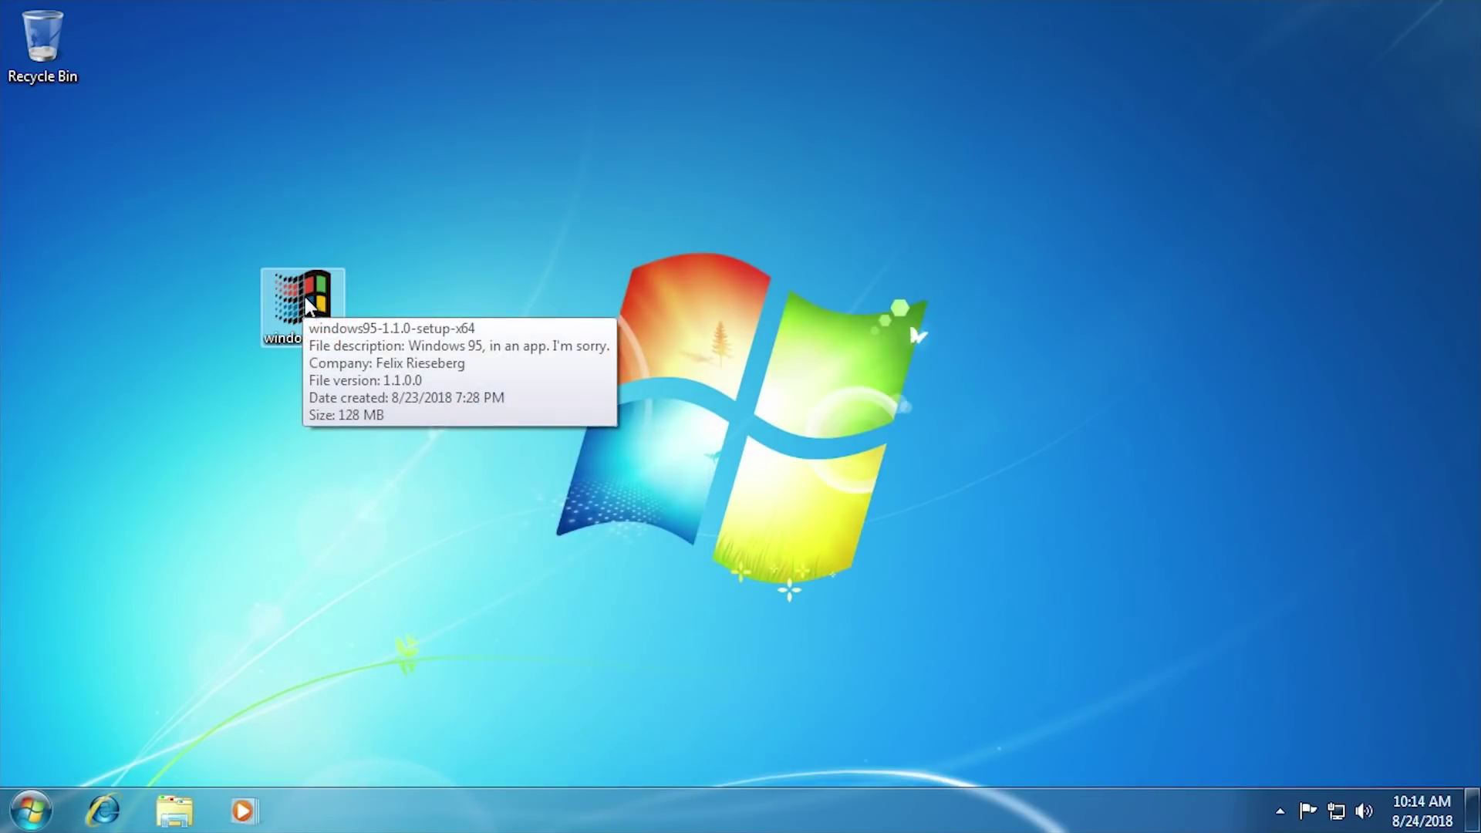
Run windows95-1.1.0-setup-x64 from the desktop and install the required .NET Framework 4.5.
{"action": "left_click_drag", "start_coordinate": [307, 303], "coordinate": [464, 285]}
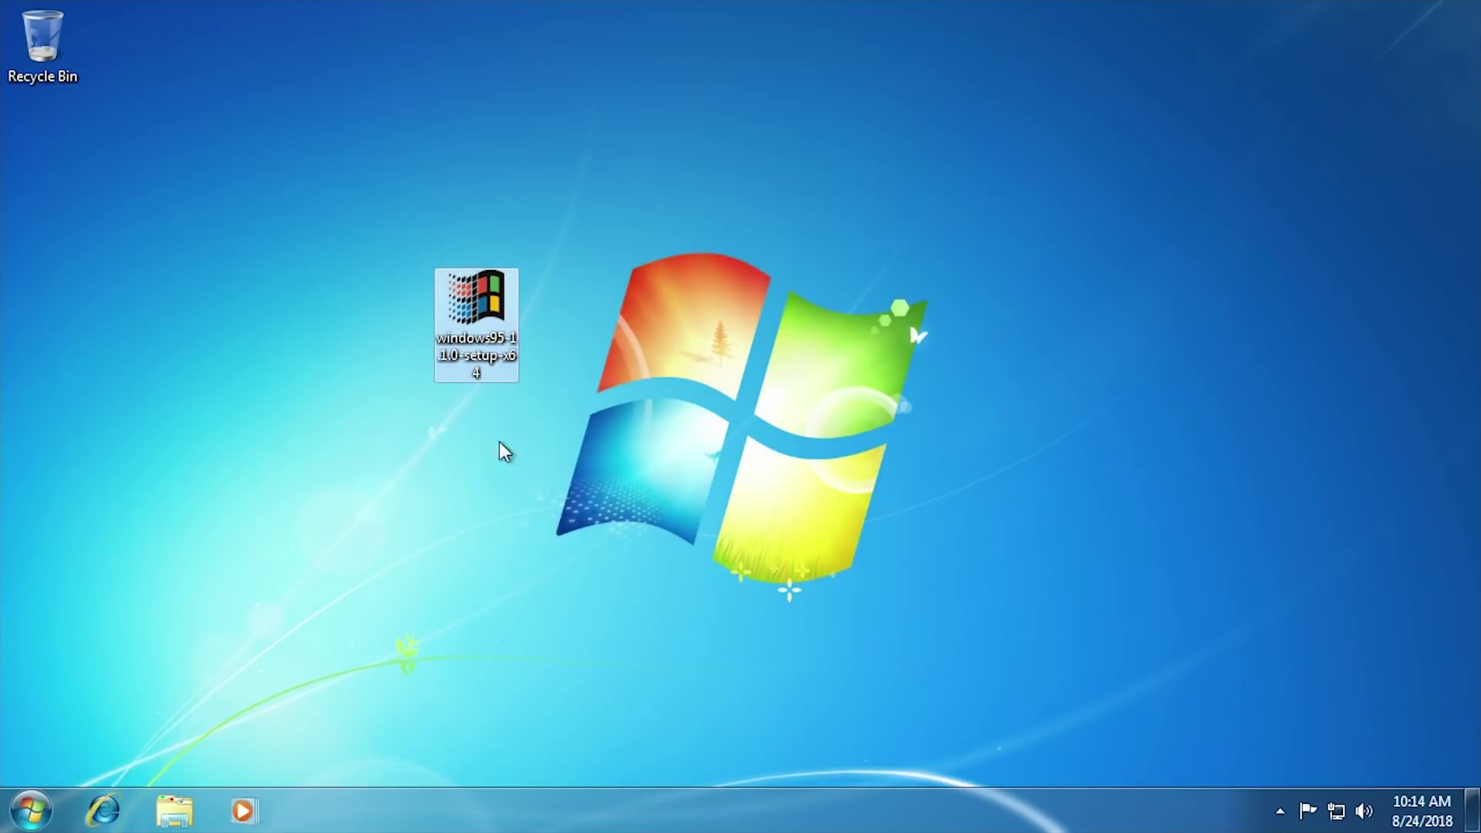
{"action": "double_click", "coordinate": [441, 317]}
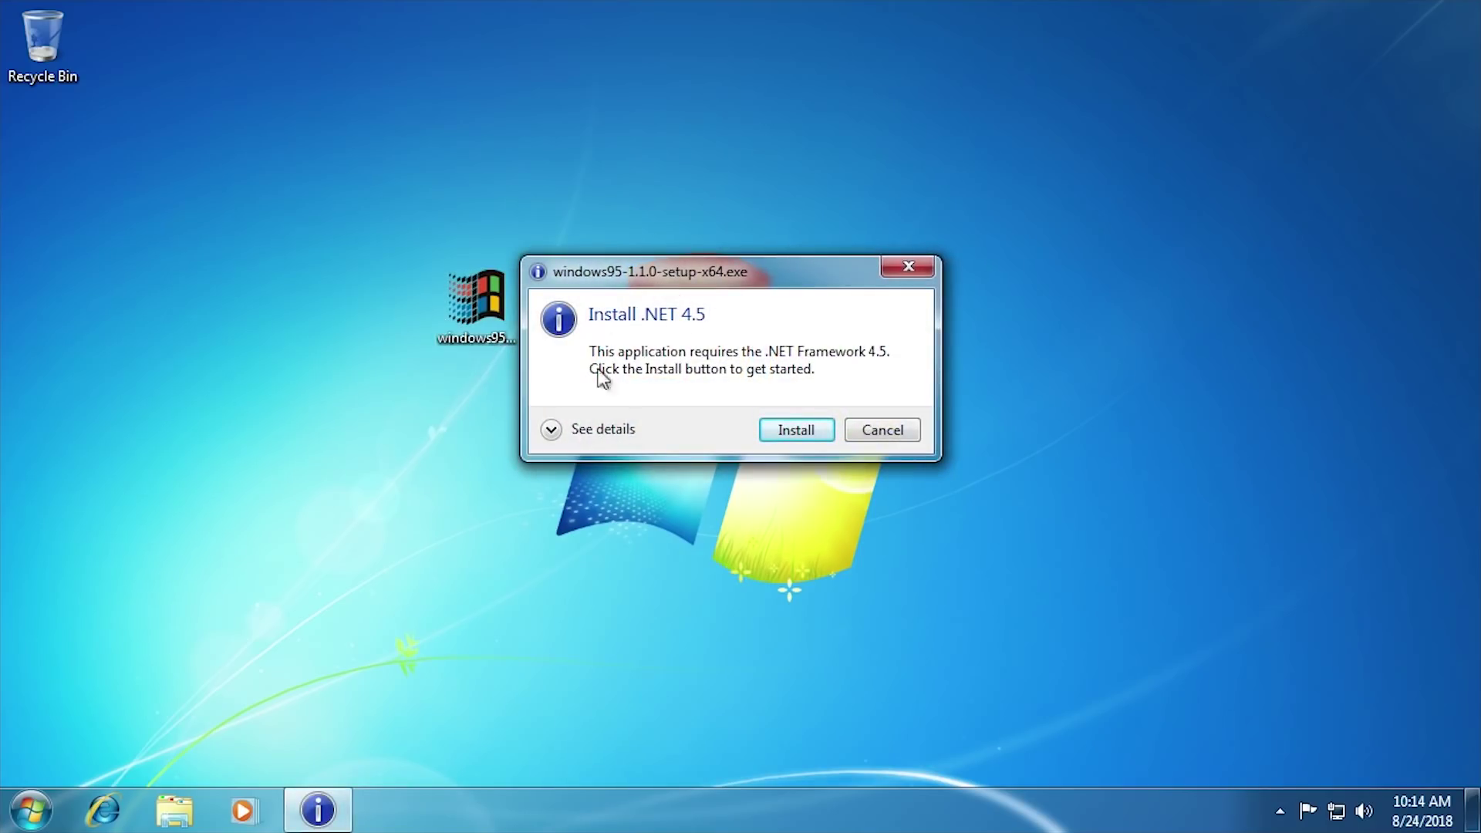
{"action": "left_click", "coordinate": [803, 429]}
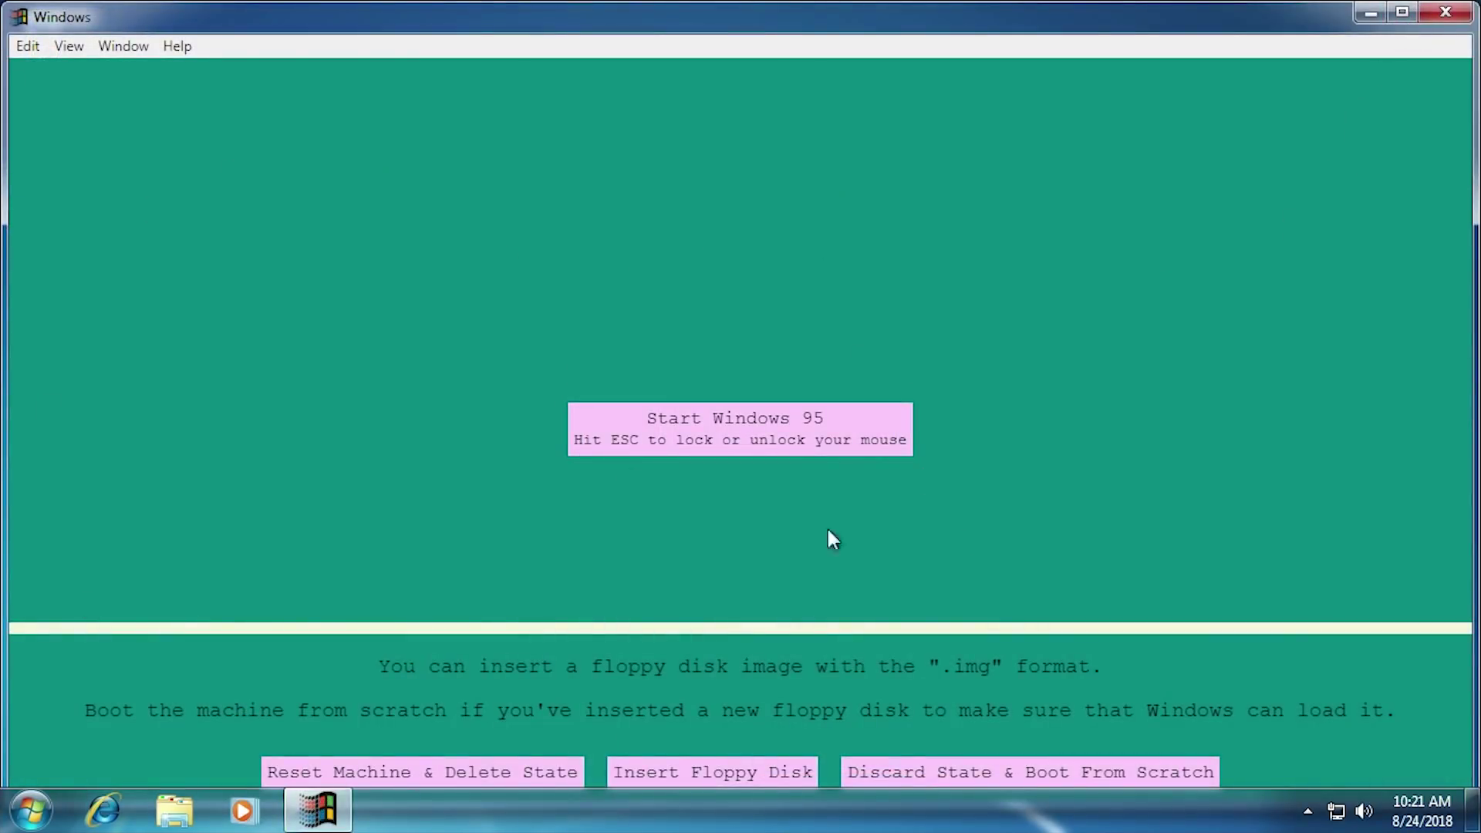
Maximize the windows95 window and look through its Edit, View, Window and Help menus.
{"action": "left_click", "coordinate": [1400, 14]}
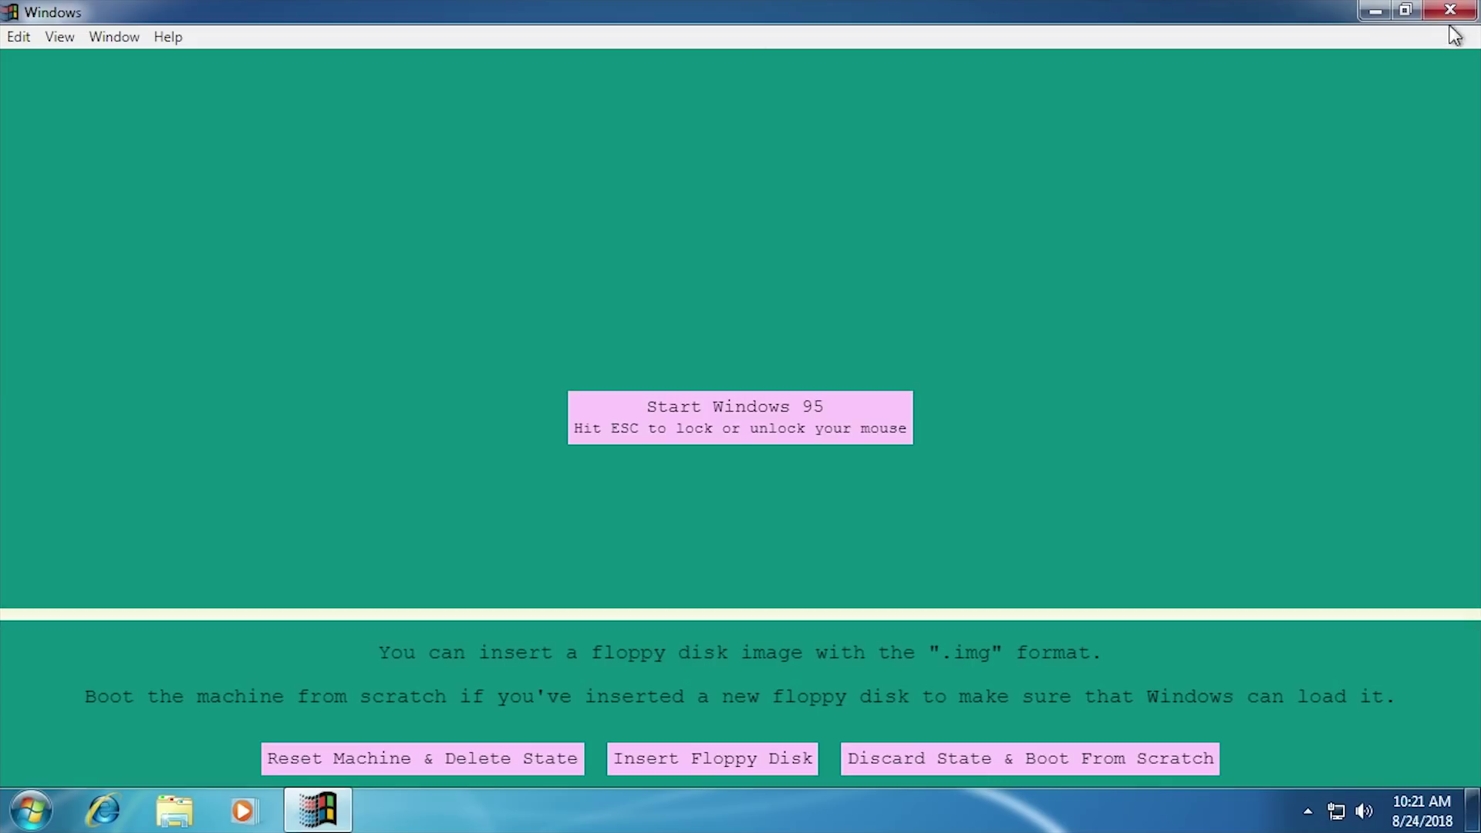
{"action": "left_click", "coordinate": [178, 43]}
{"action": "mouse_move", "coordinate": [108, 48]}
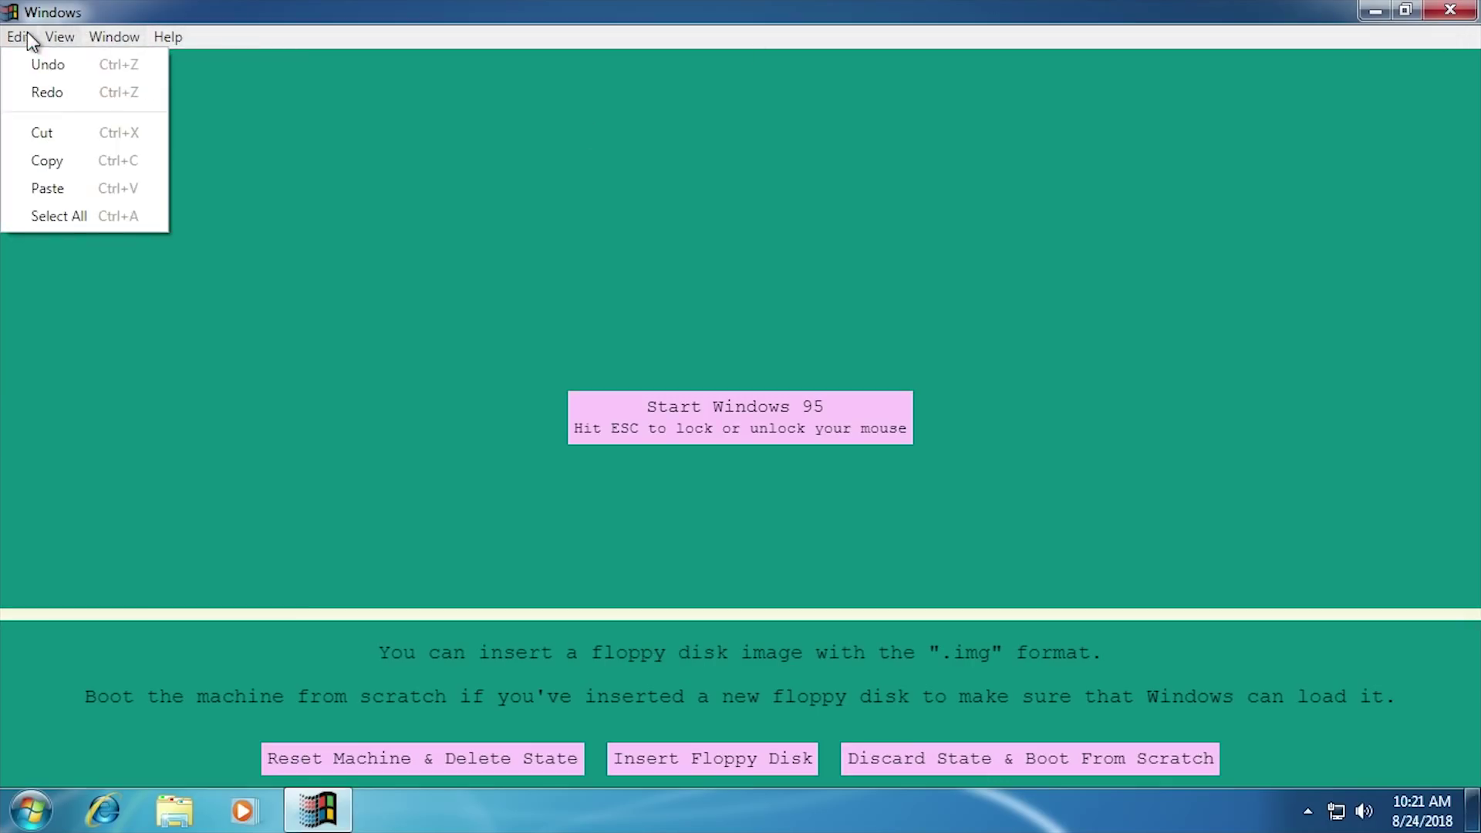
{"action": "left_click", "coordinate": [586, 199]}
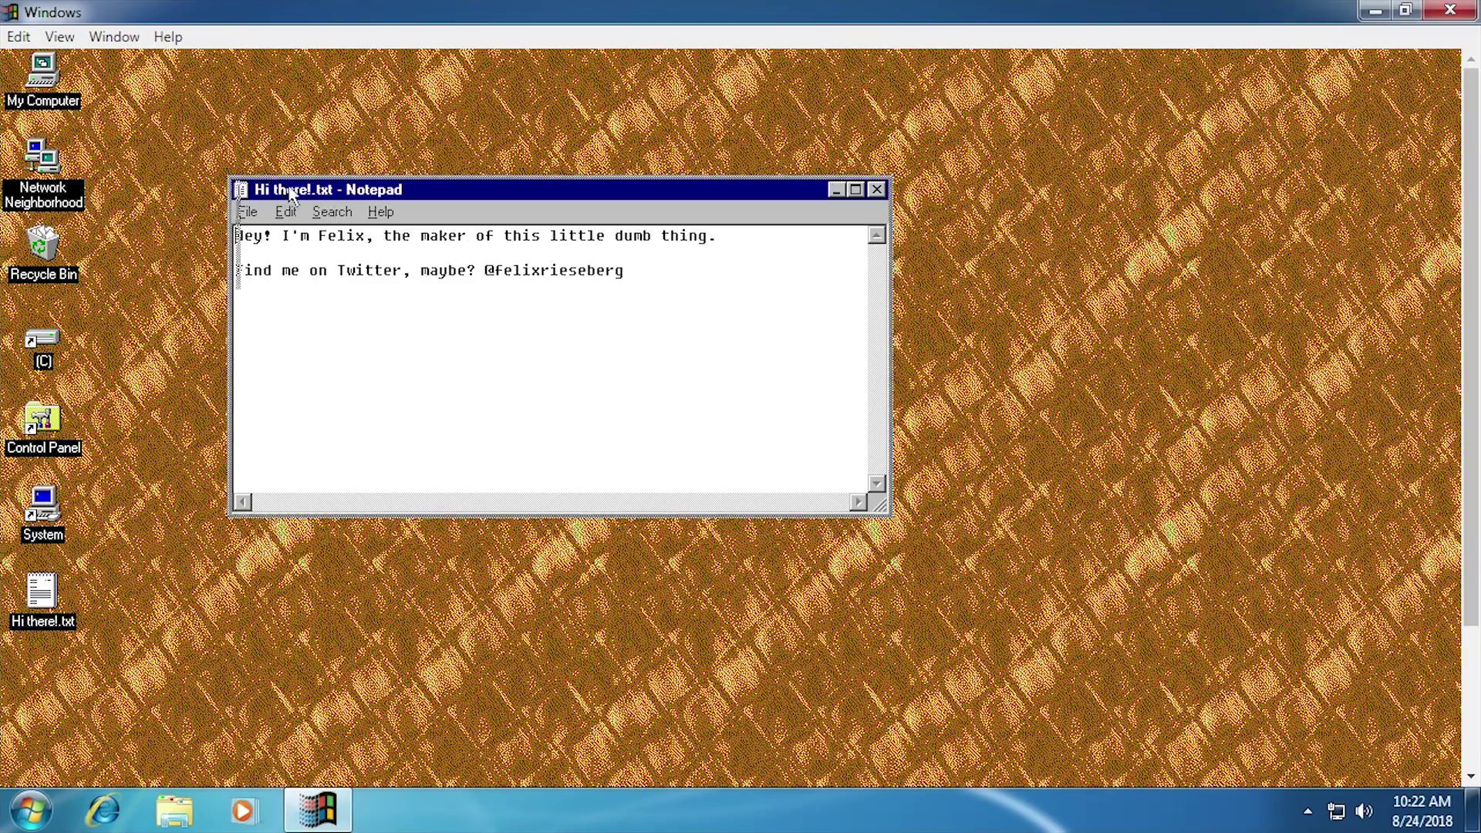
Nudge the Hi there!.txt Notepad note slightly right and focus the Windows 95 desktop.
{"action": "left_click_drag", "start_coordinate": [292, 193], "coordinate": [305, 197]}
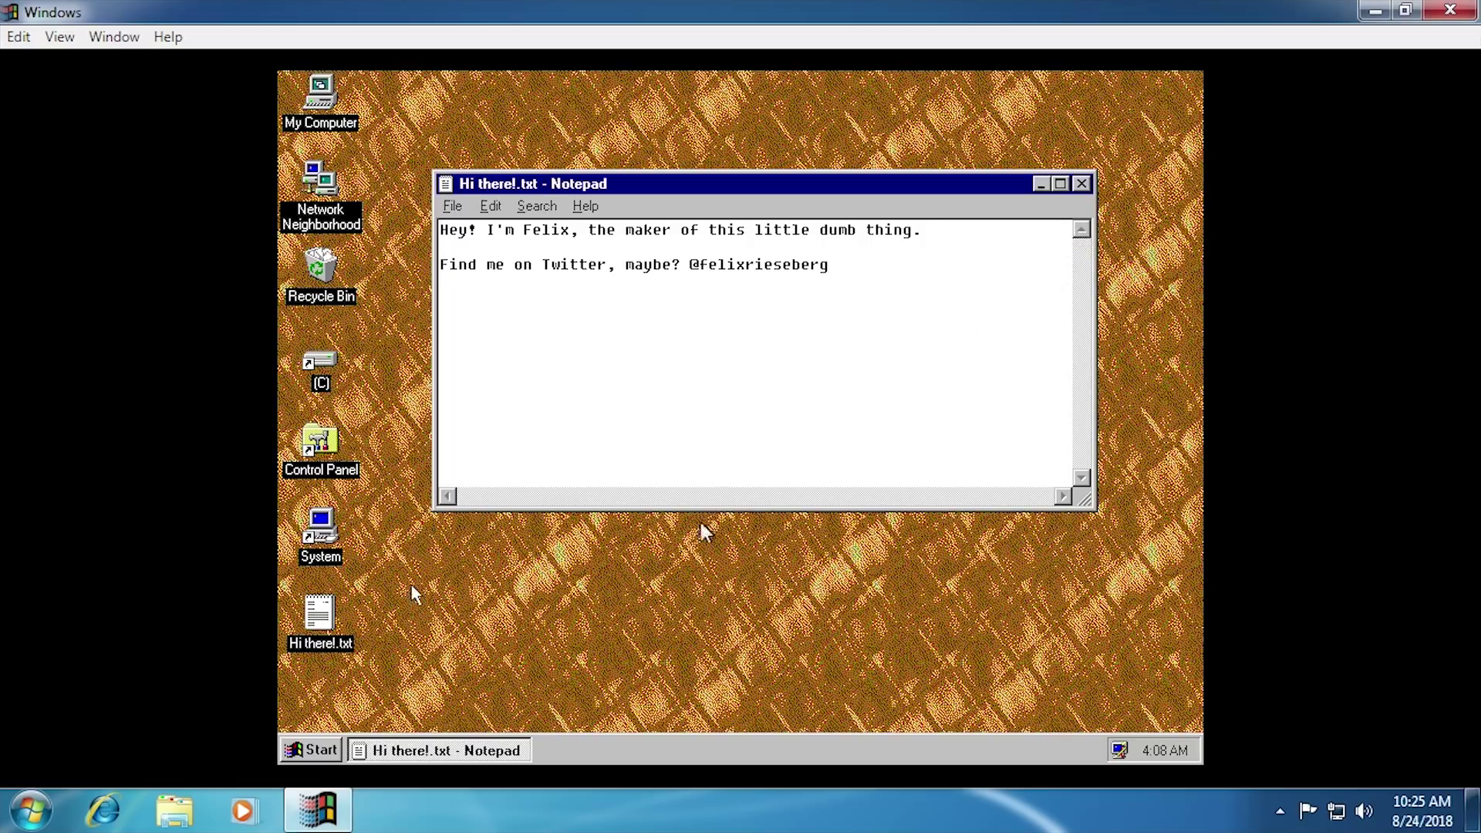
{"action": "left_click", "coordinate": [447, 645]}
Open My Computer's System Properties (4.00.950 B, Pentium Pro, 64.0MB RAM) and centre the dialog.
{"action": "right_click", "coordinate": [444, 589]}
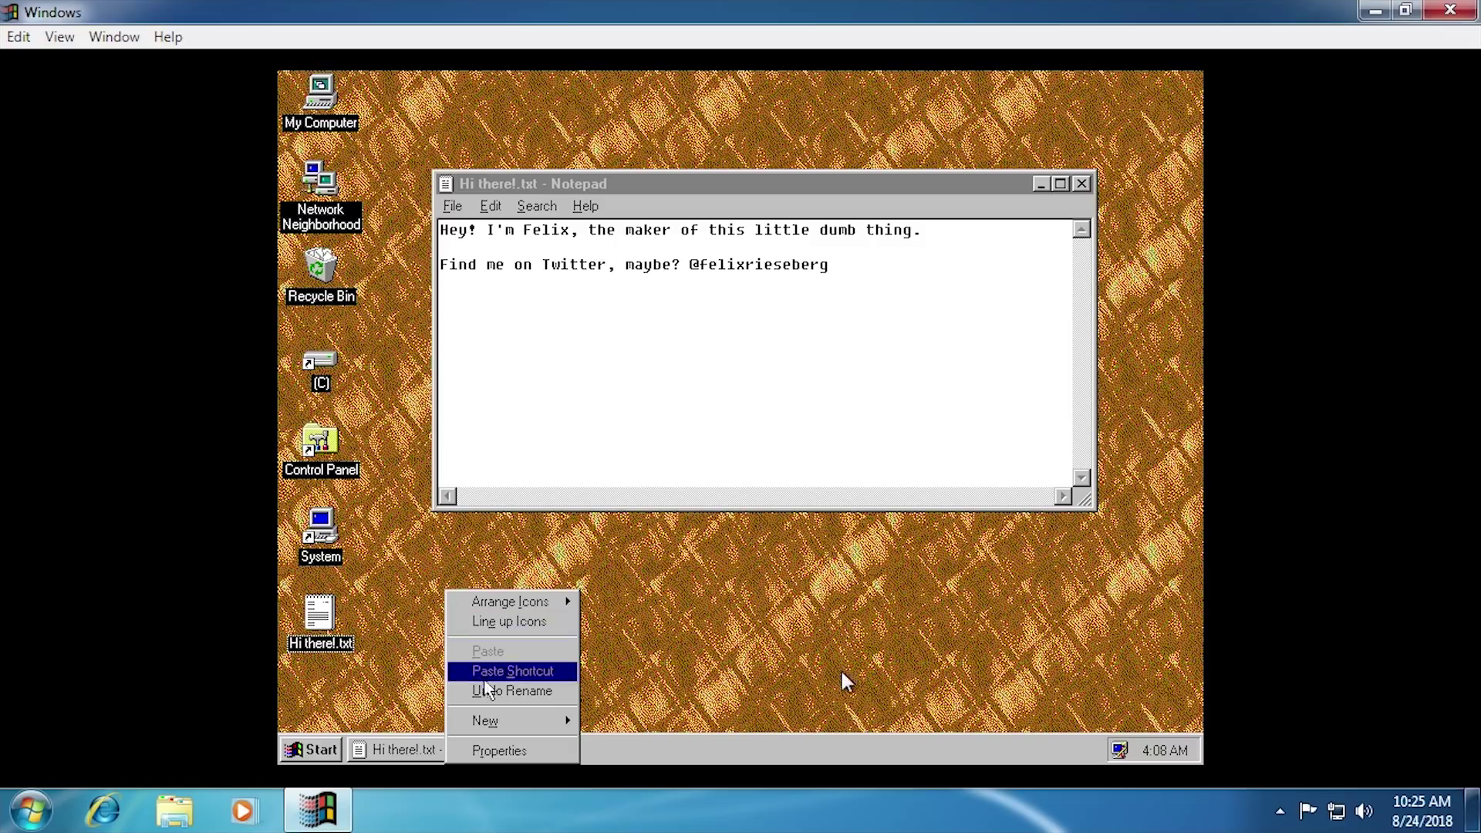
{"action": "key", "text": "Escape"}
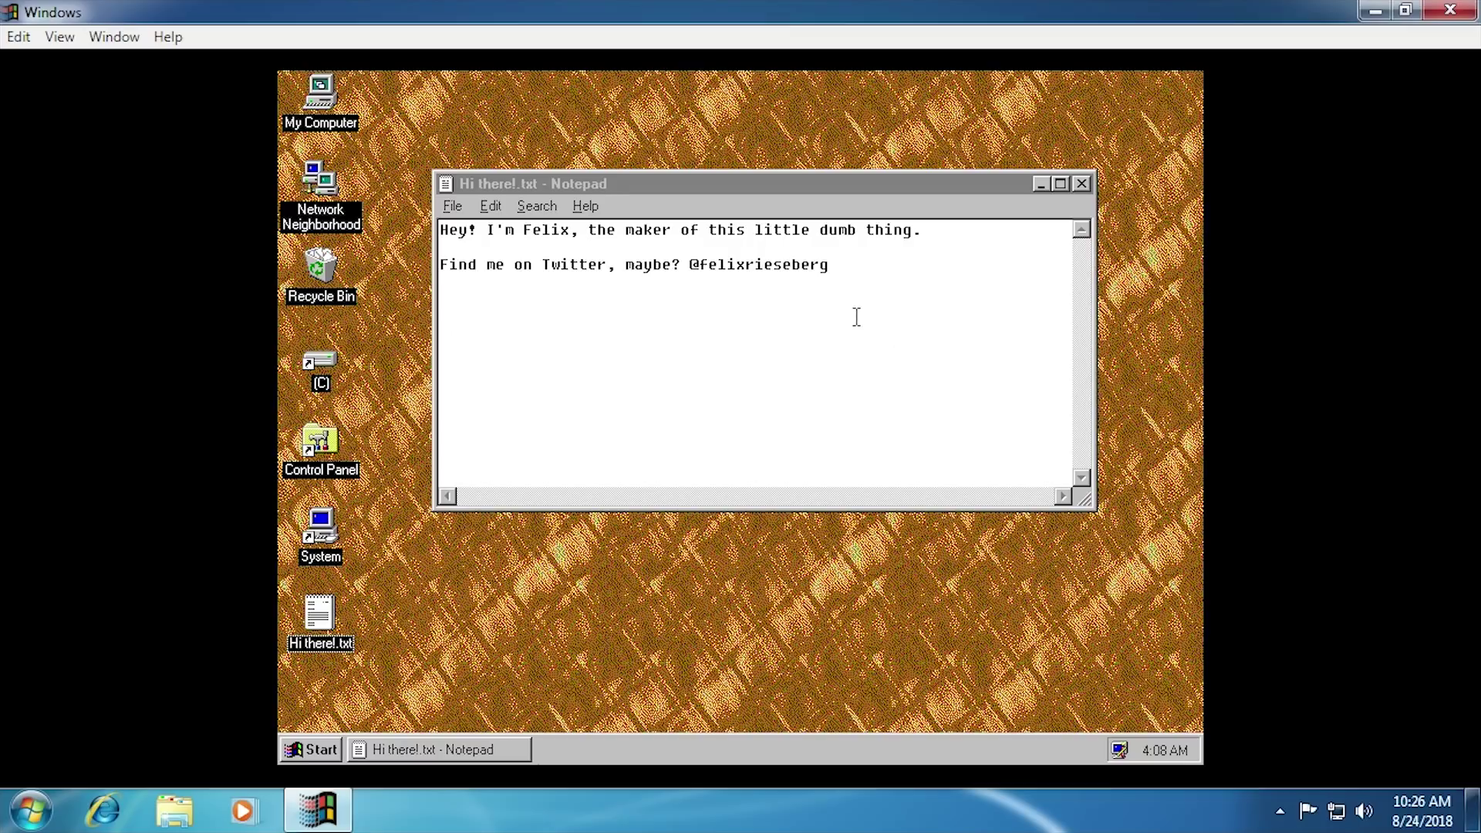
{"action": "right_click", "coordinate": [313, 90]}
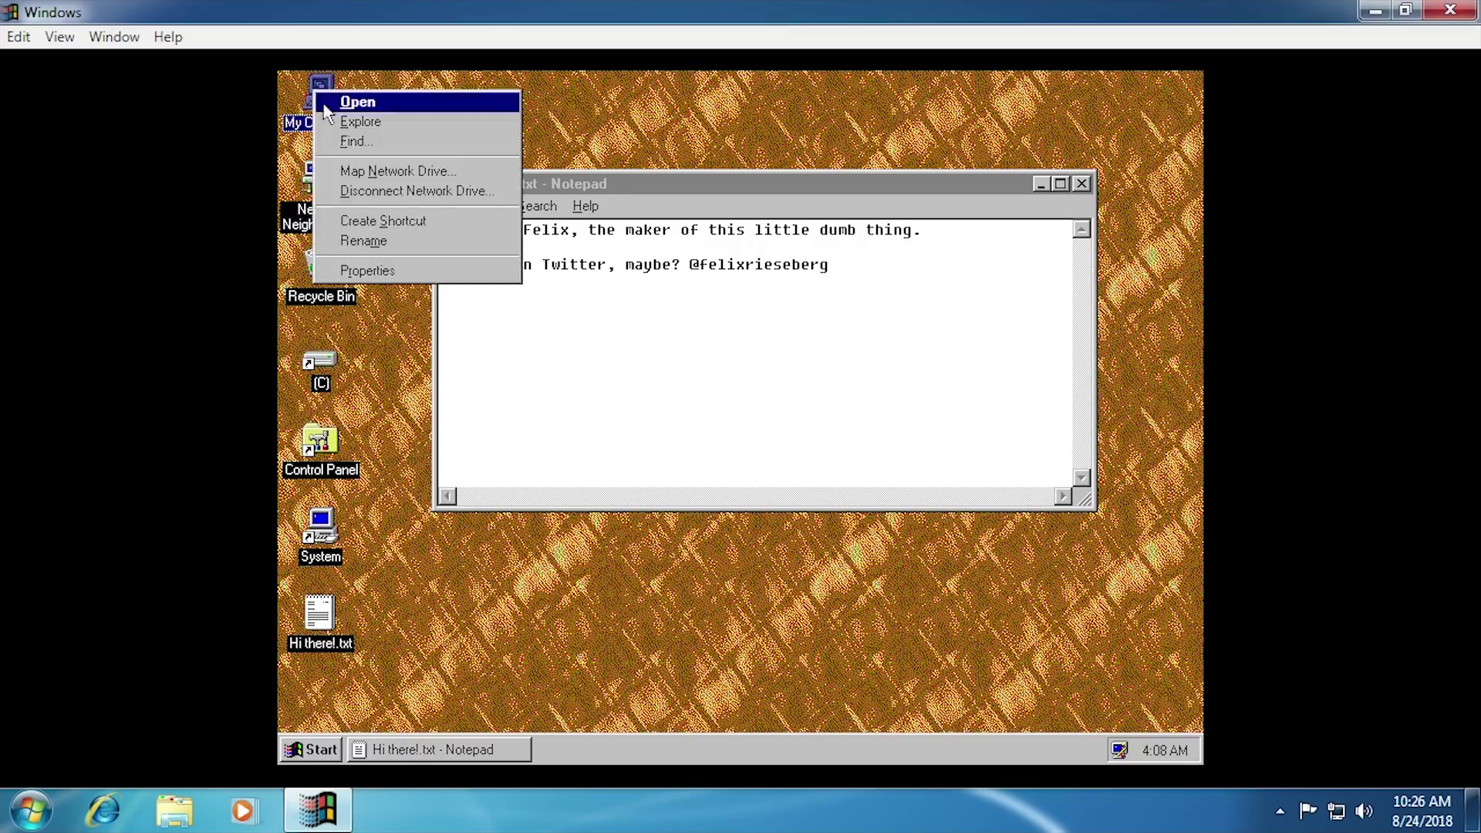
{"action": "left_click", "coordinate": [389, 271]}
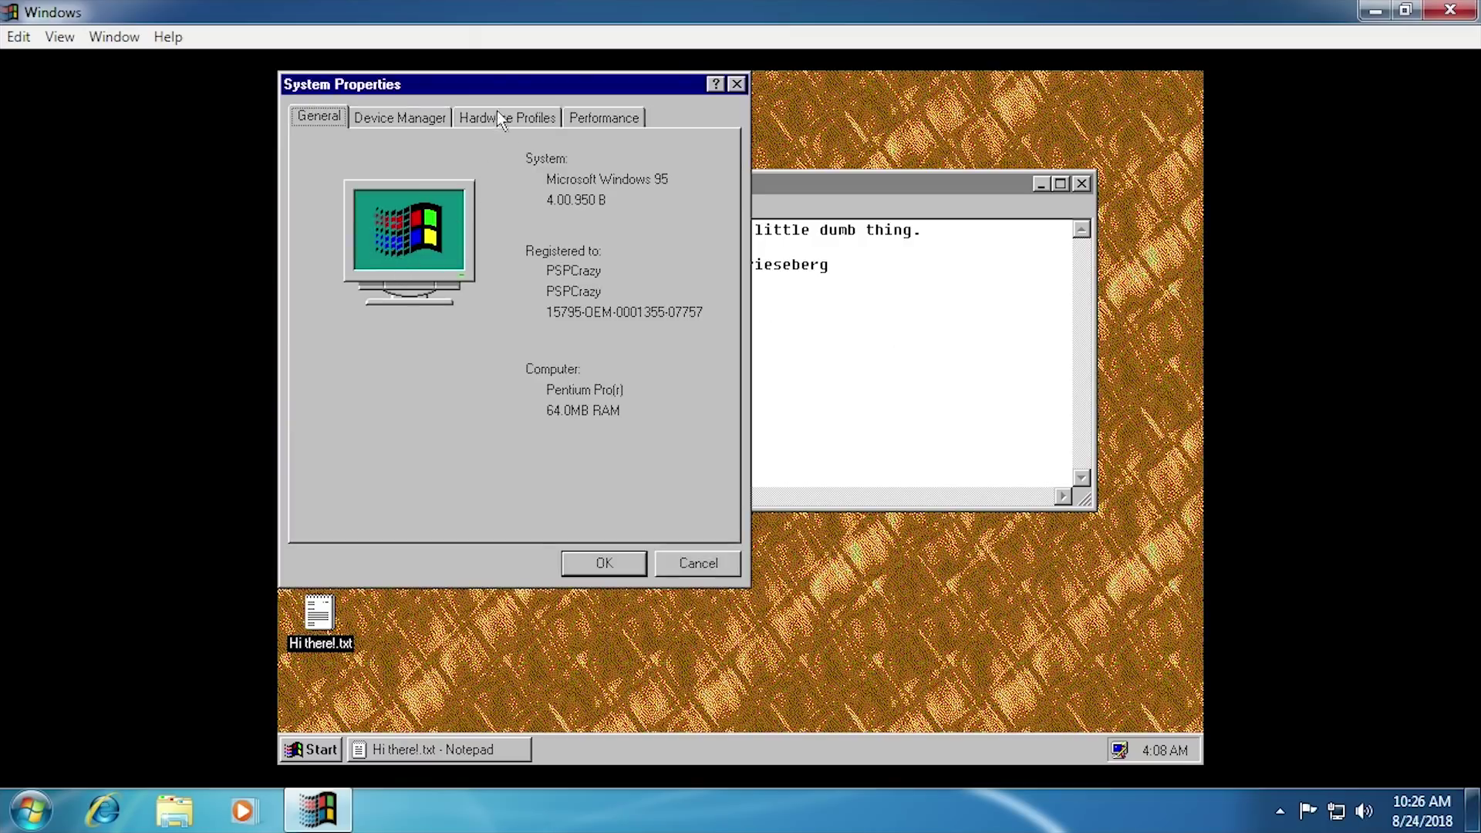
{"action": "left_click_drag", "start_coordinate": [498, 96], "coordinate": [652, 131]}
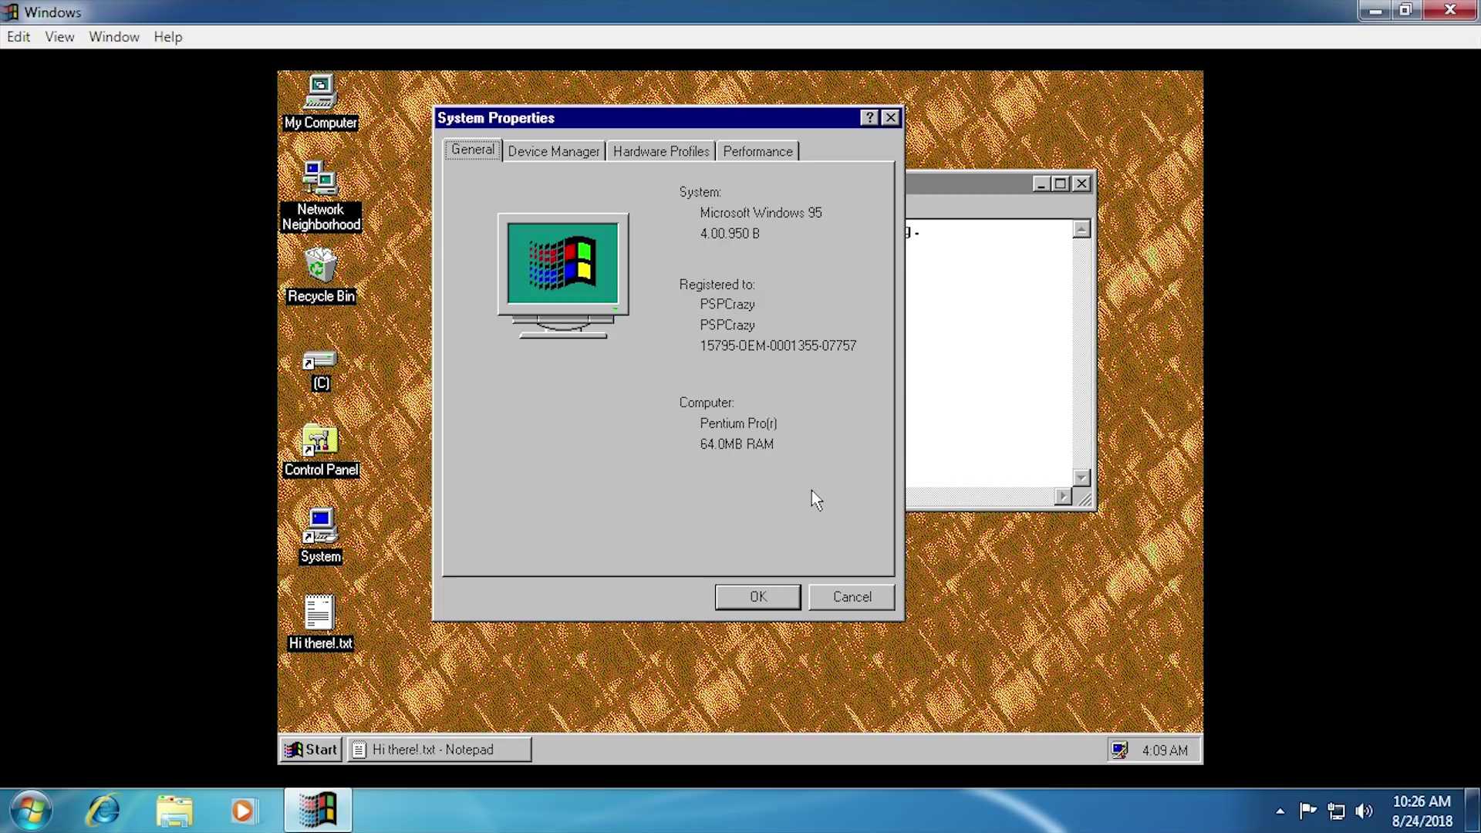
Close System Properties and launch Solitaire from the Windows 95 Start menu.
{"action": "key", "text": "Escape"}
{"action": "left_click", "coordinate": [310, 749]}
{"action": "mouse_move", "coordinate": [363, 487]}
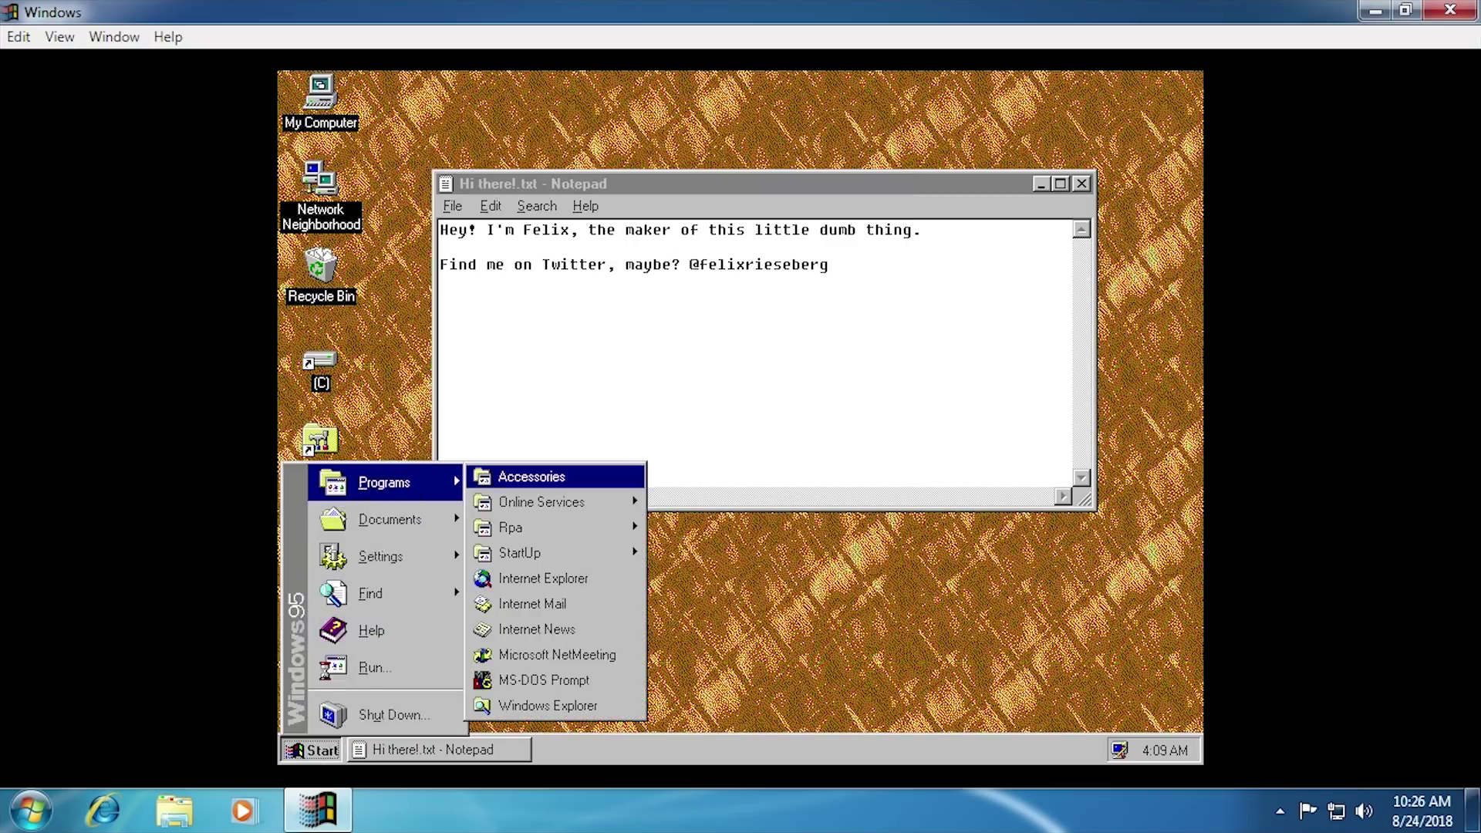
{"action": "mouse_move", "coordinate": [520, 487]}
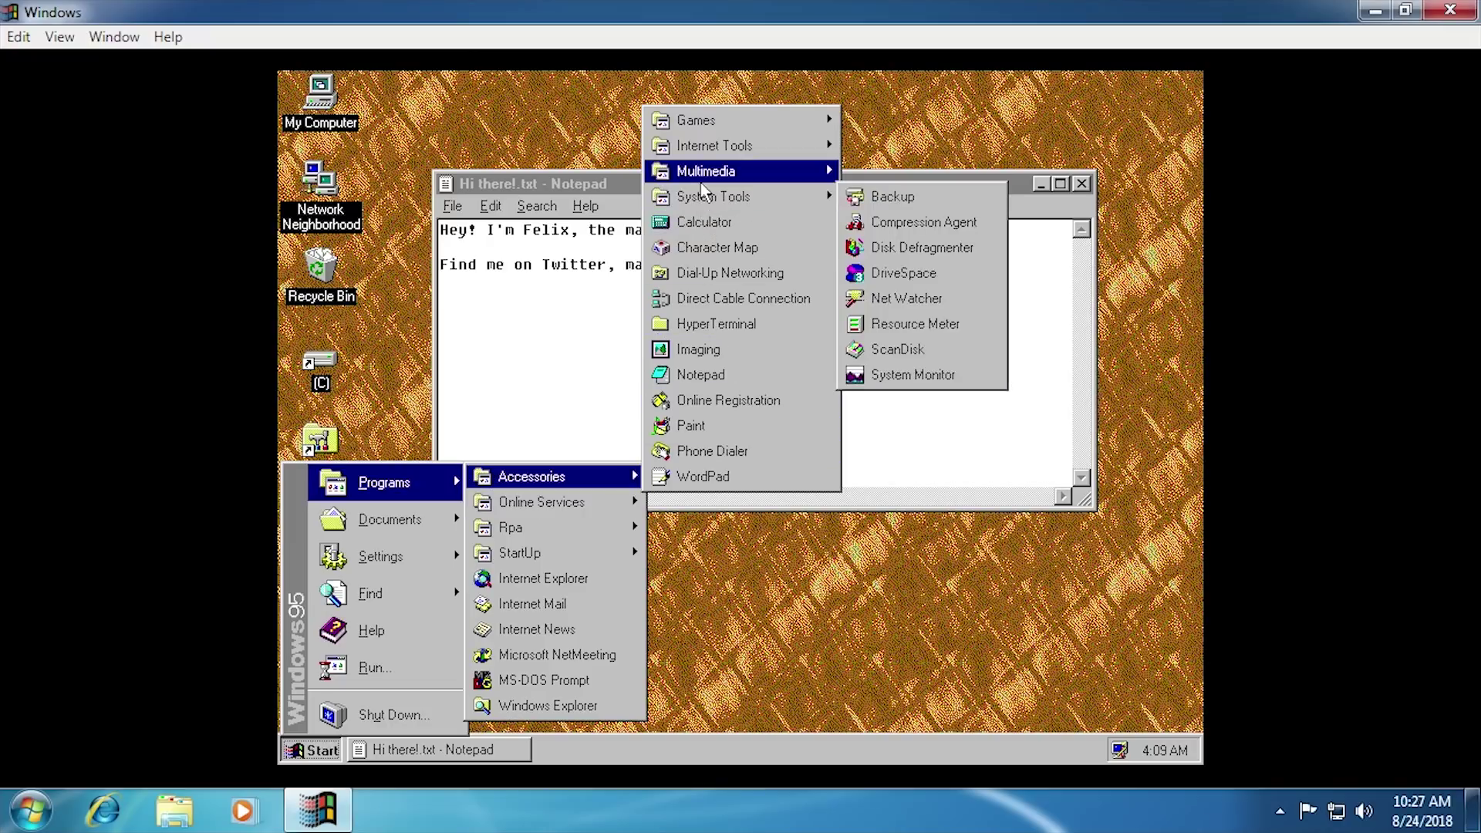
{"action": "mouse_move", "coordinate": [702, 155]}
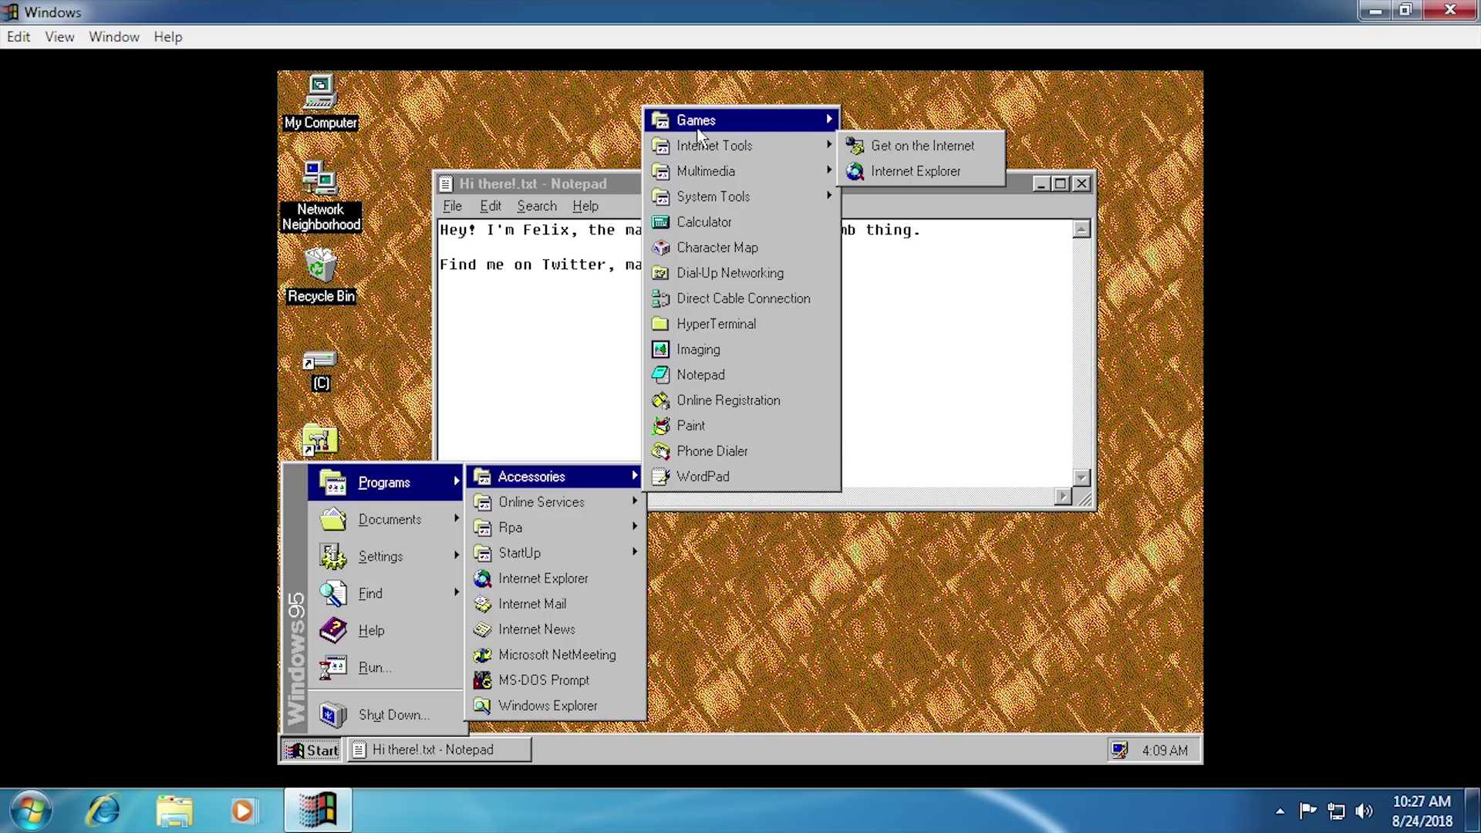
{"action": "mouse_move", "coordinate": [697, 123]}
{"action": "left_click", "coordinate": [895, 196]}
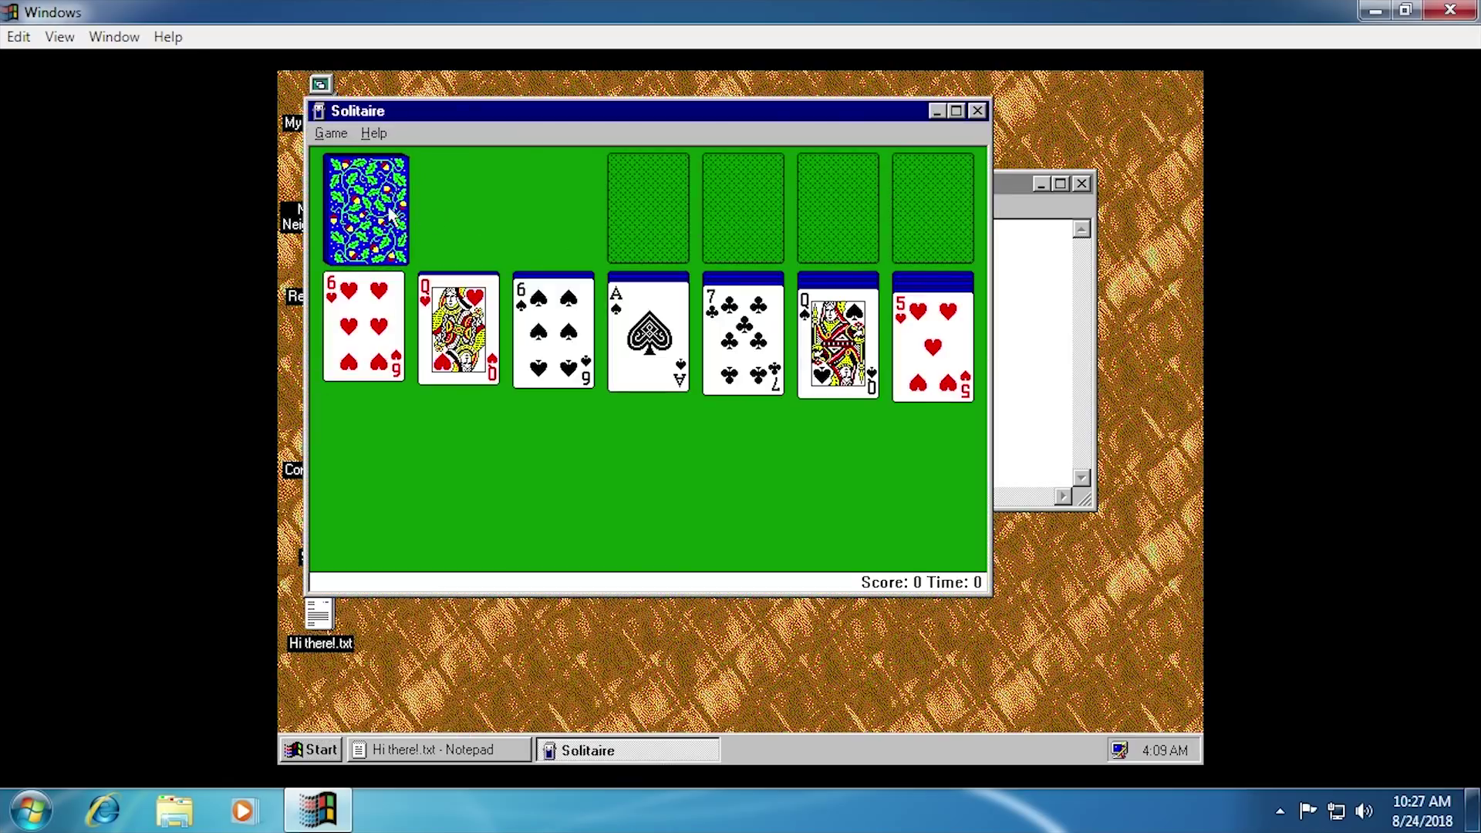
Deal from the stock, move the ace of spades to a foundation, and view About Solitaire.
{"action": "left_click", "coordinate": [395, 210]}
{"action": "left_click_drag", "start_coordinate": [665, 336], "coordinate": [655, 209]}
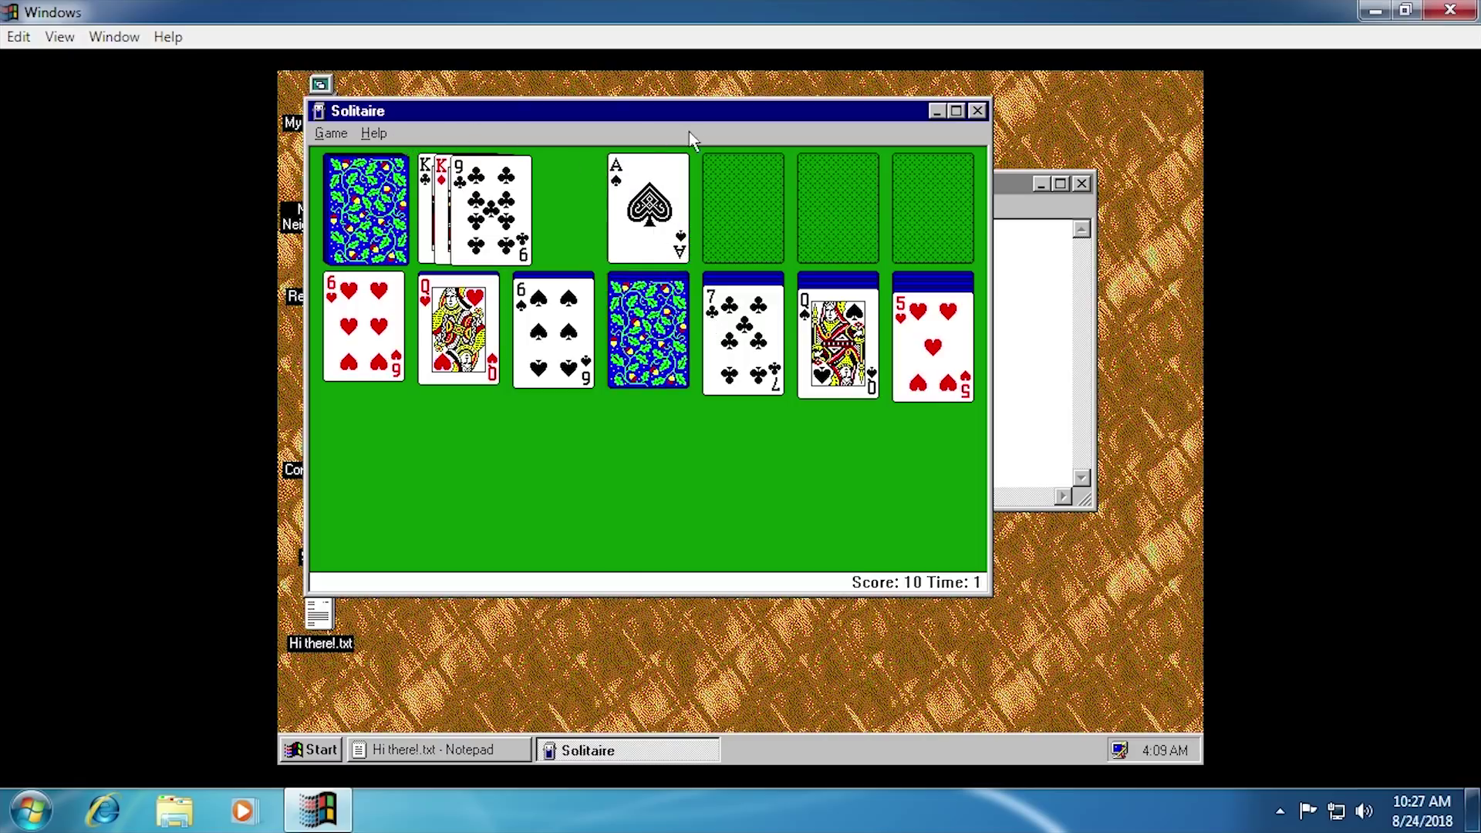
{"action": "left_click", "coordinate": [374, 132]}
{"action": "left_click", "coordinate": [414, 186]}
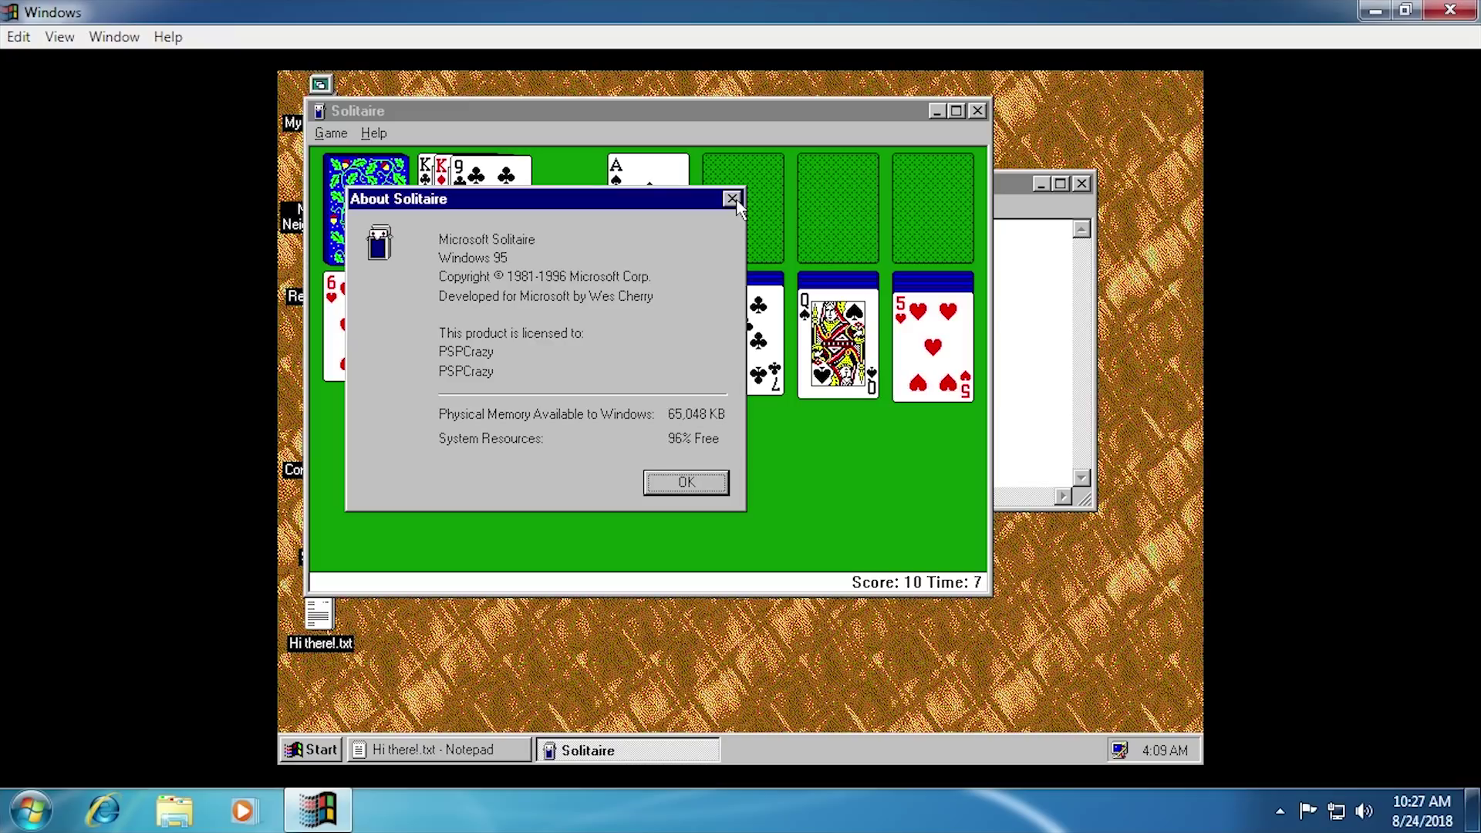
{"action": "left_click", "coordinate": [735, 198]}
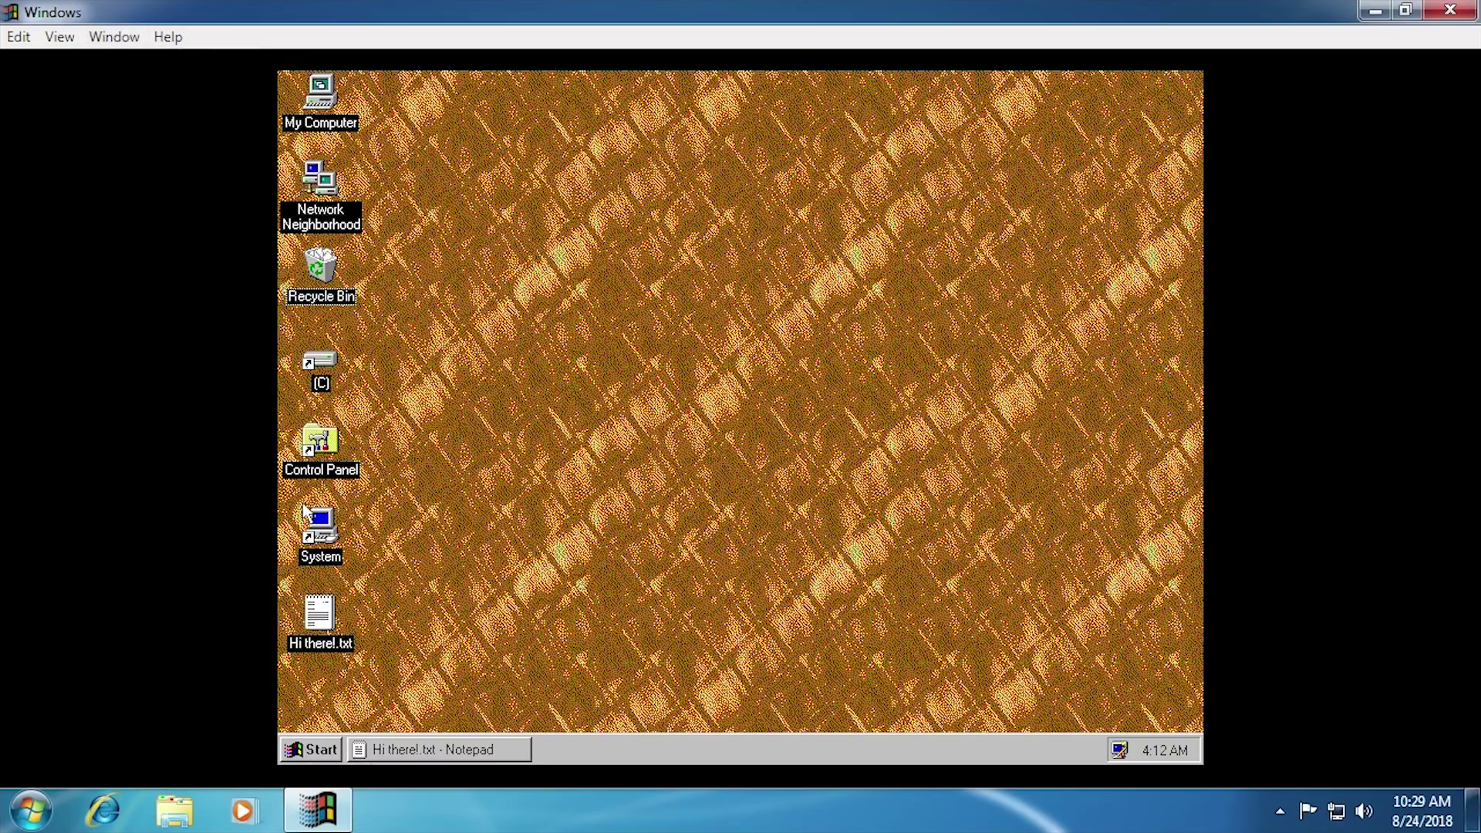
Shut down Windows 95 from its Start menu and confirm.
{"action": "left_click", "coordinate": [325, 748]}
{"action": "left_click", "coordinate": [371, 715]}
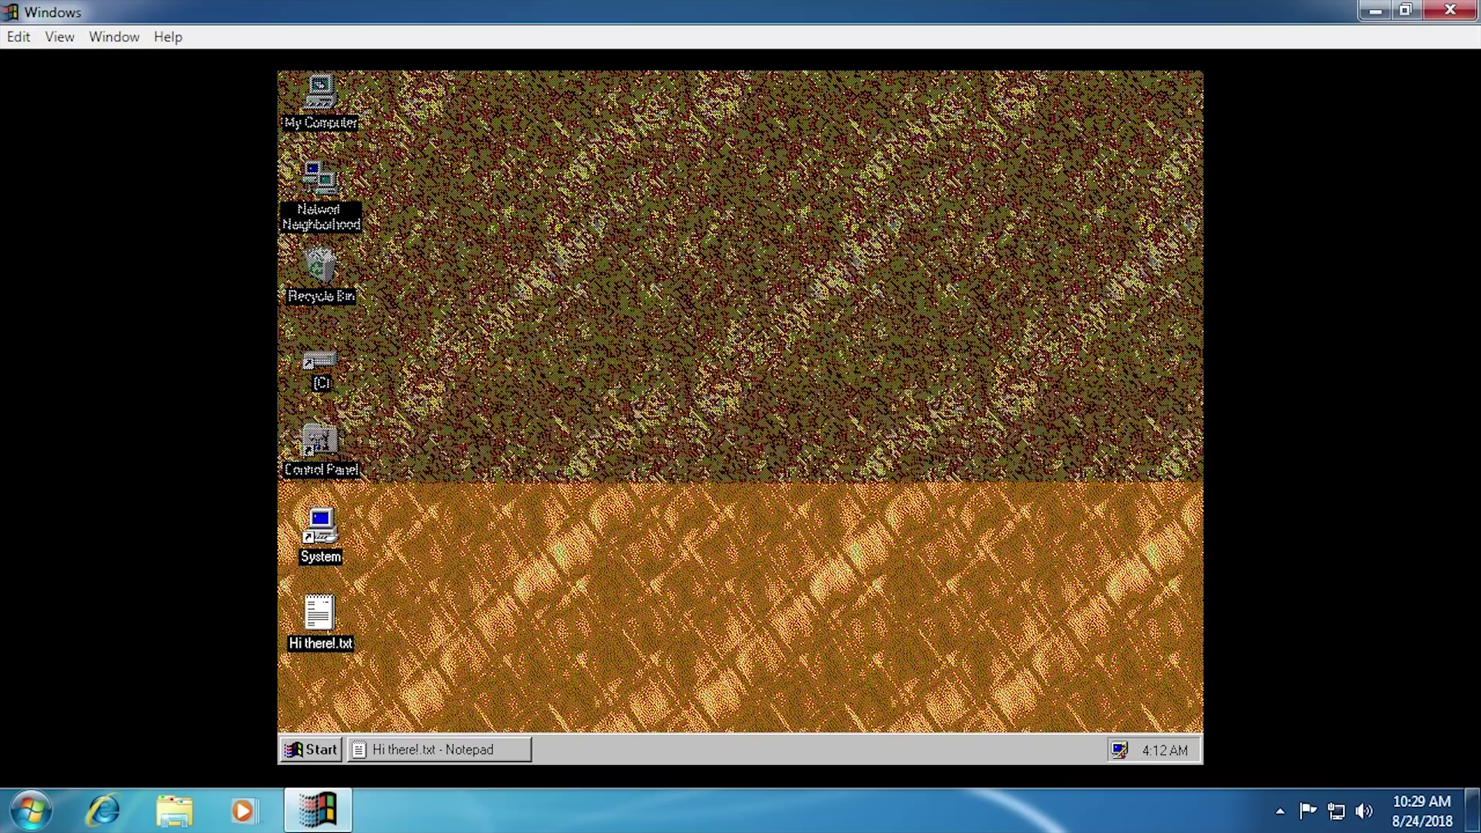
{"action": "left_click", "coordinate": [665, 506]}
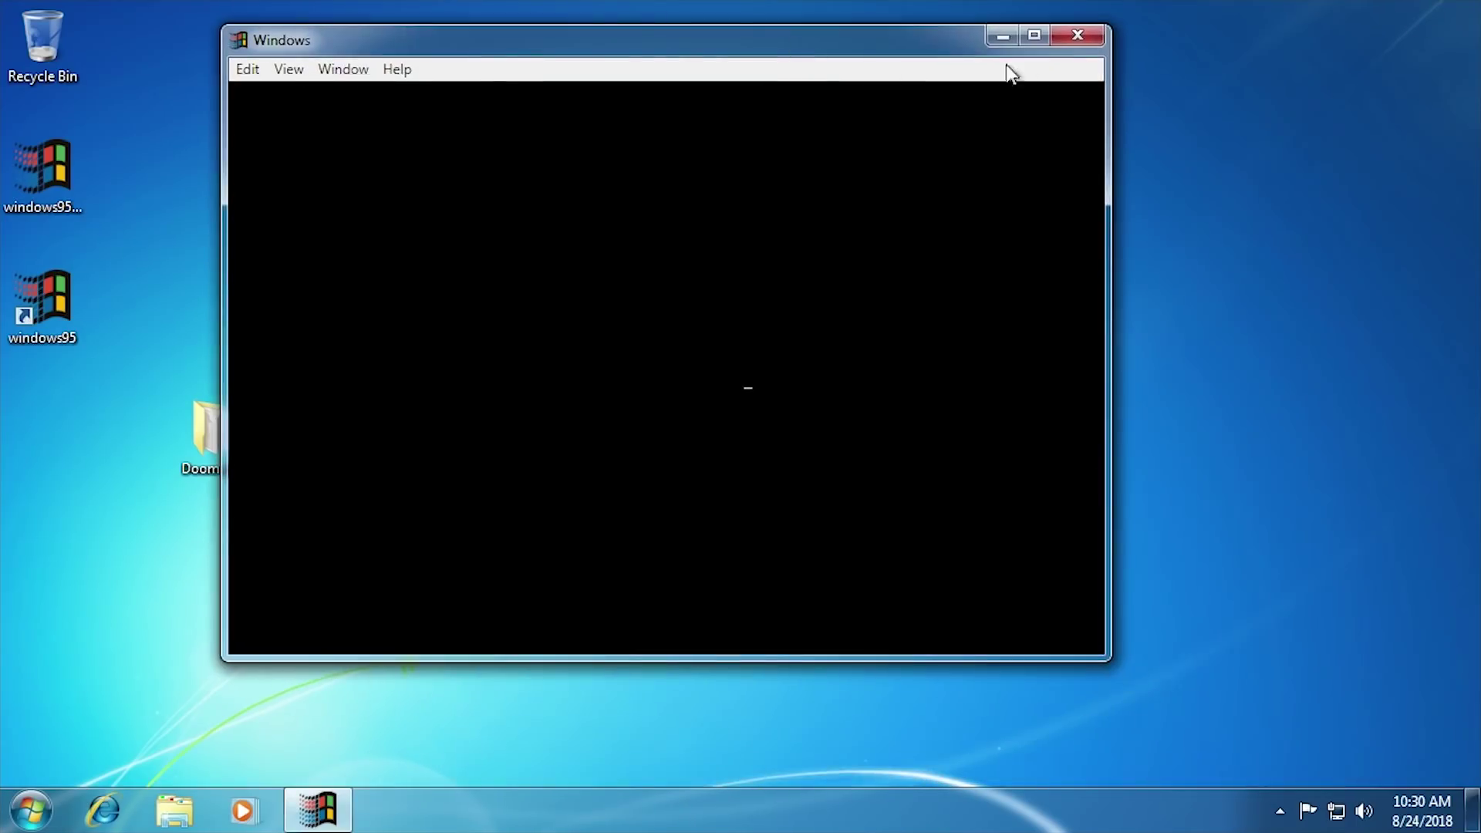
Close the emulator, relaunch windows95 from its desktop shortcut, and maximize it.
{"action": "left_click", "coordinate": [1078, 34]}
{"action": "double_click", "coordinate": [39, 318]}
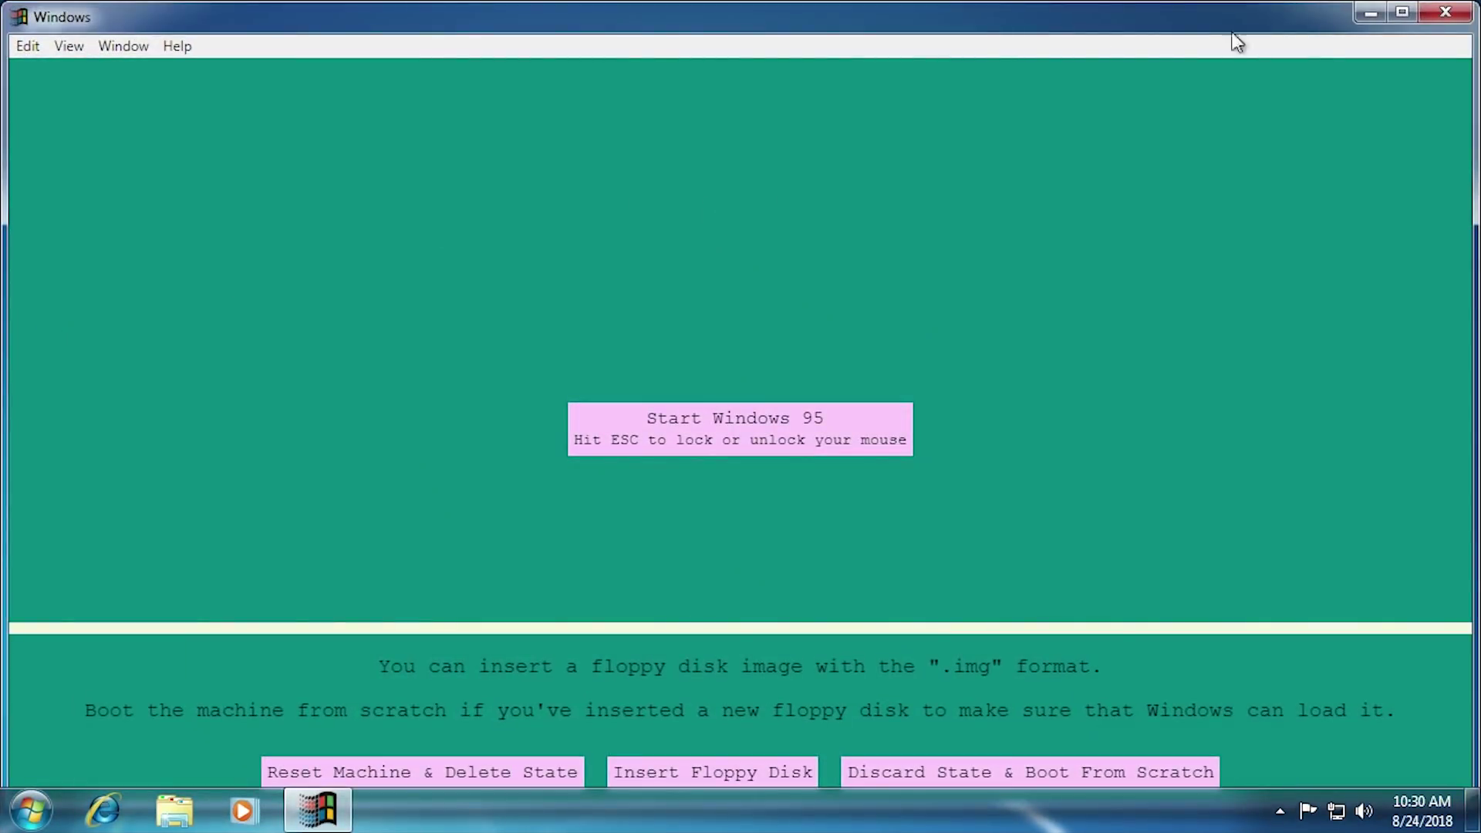
{"action": "left_click", "coordinate": [1402, 12]}
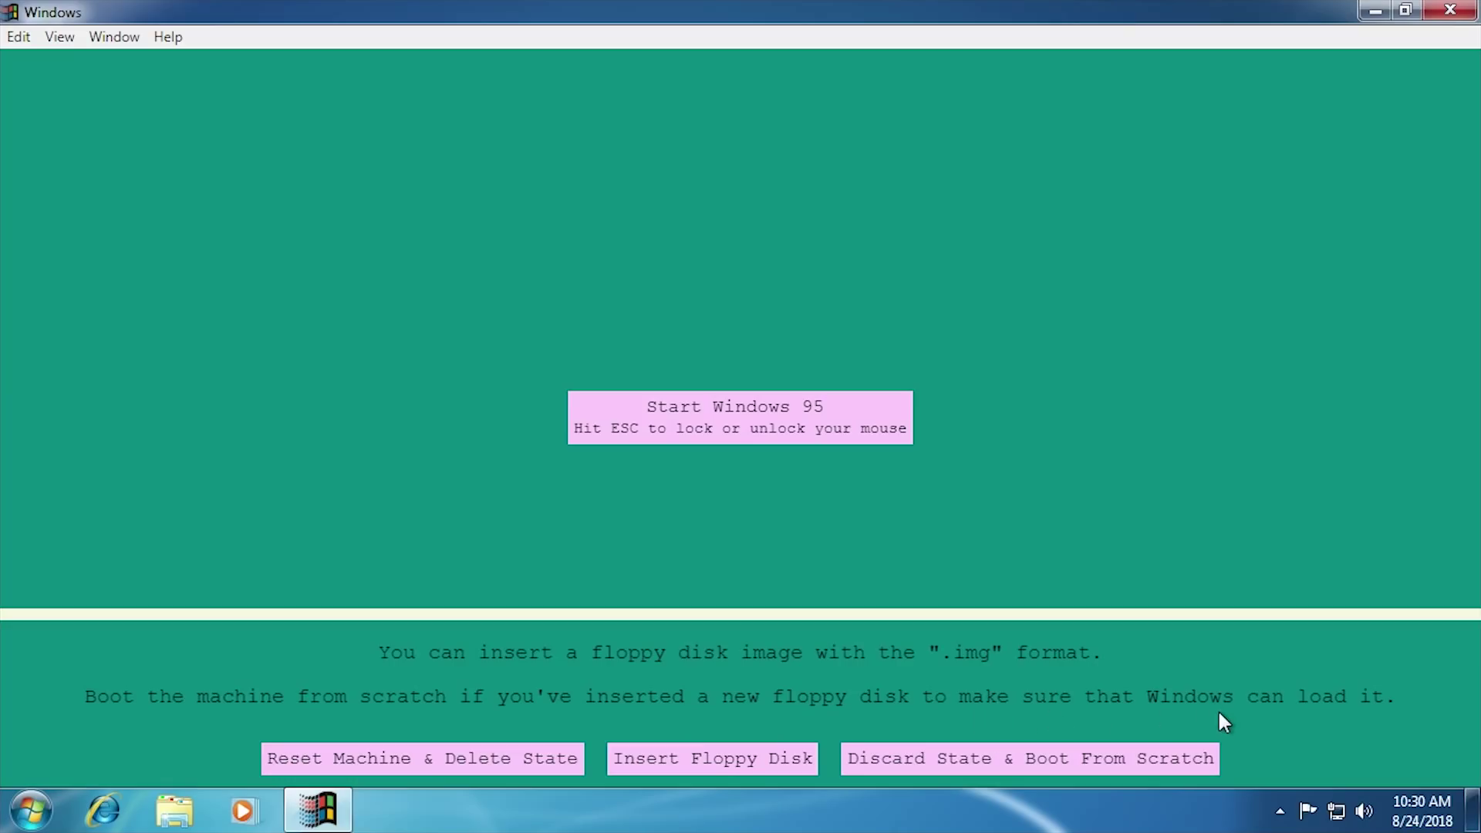
Insert Disk1.img from the Doom (1.2) folder as the emulated floppy disk.
{"action": "left_click", "coordinate": [697, 758]}
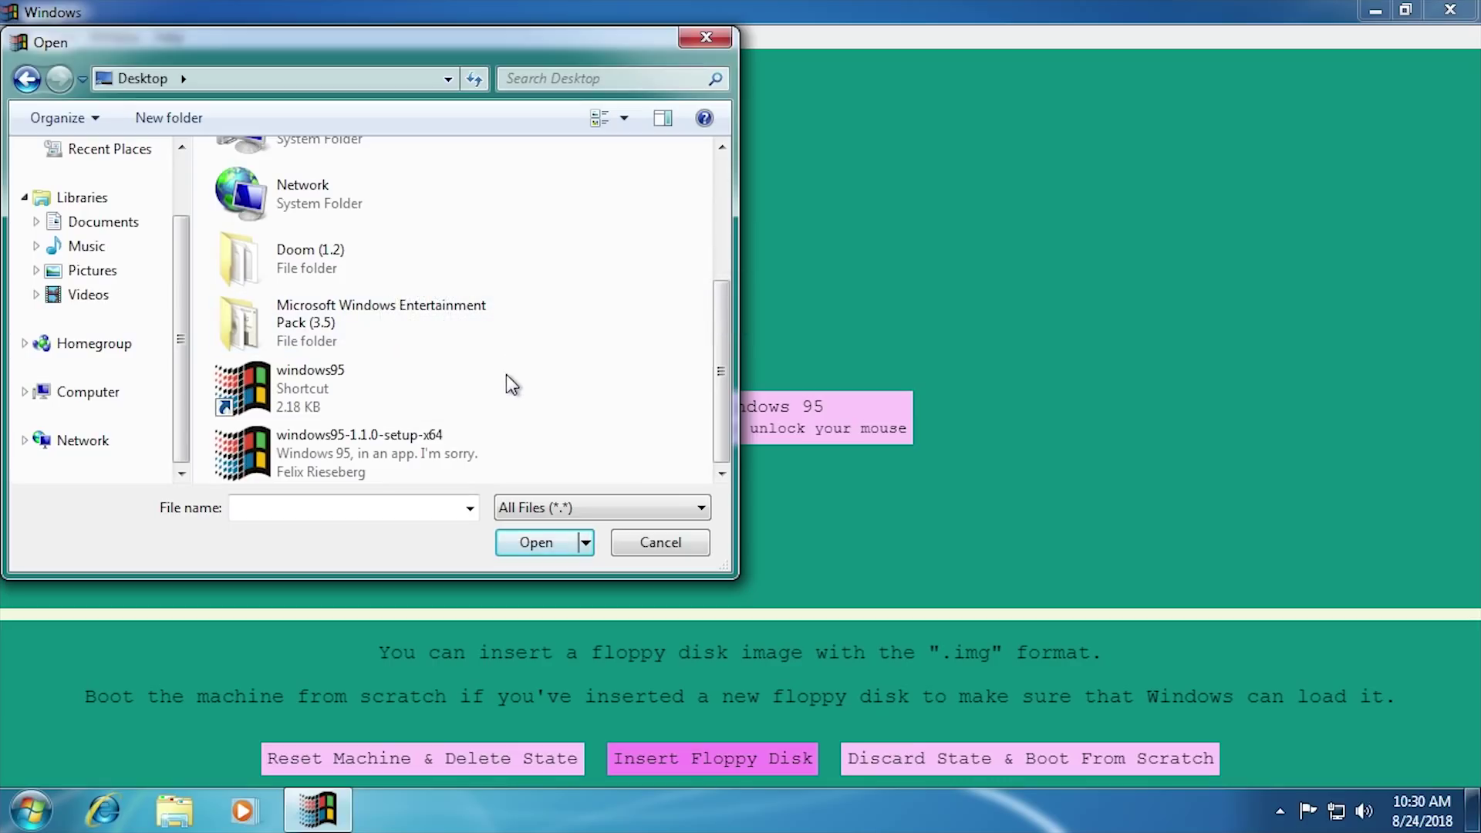
{"action": "double_click", "coordinate": [358, 264]}
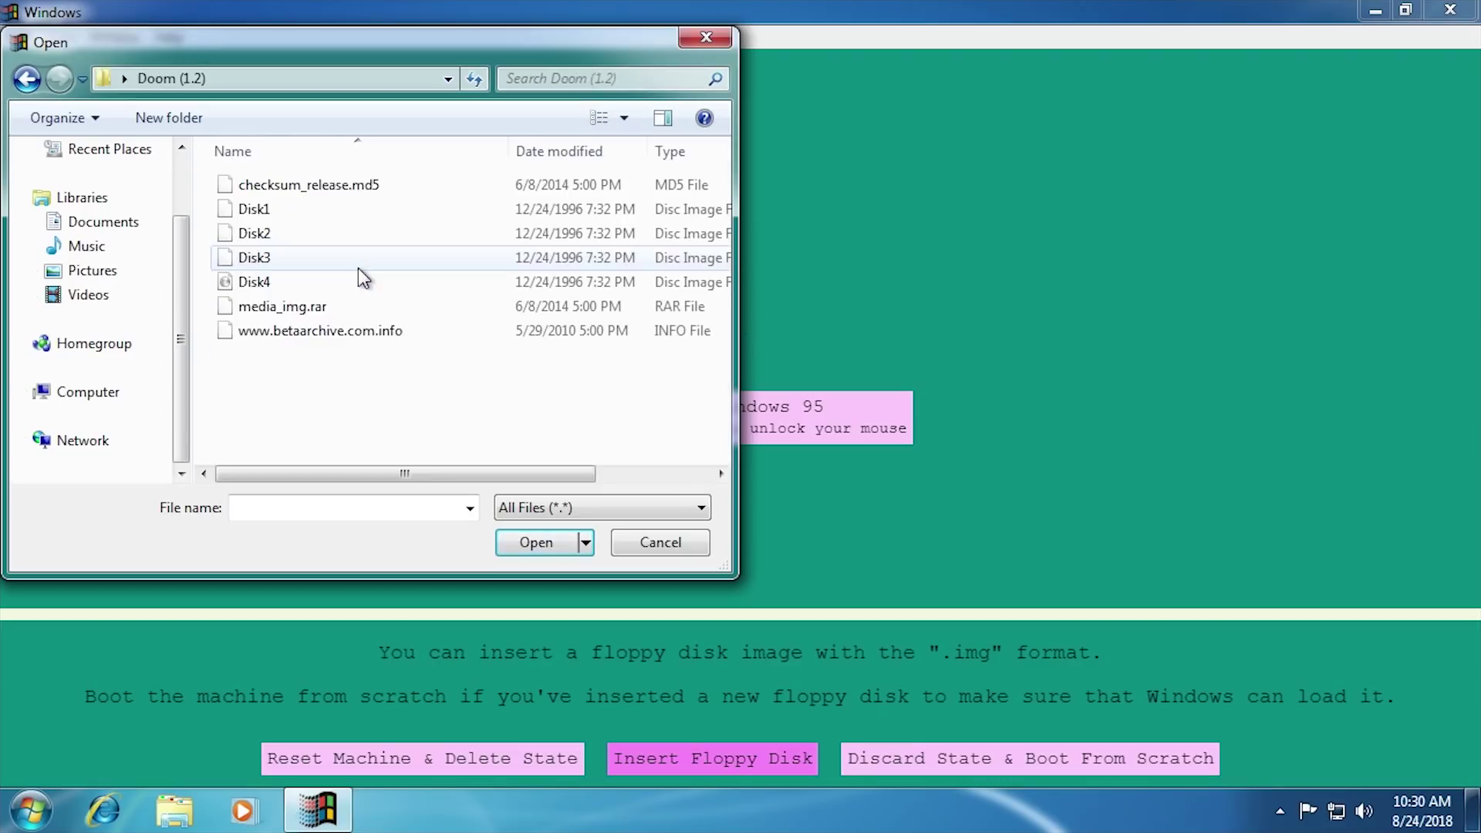
{"action": "left_click", "coordinate": [349, 219]}
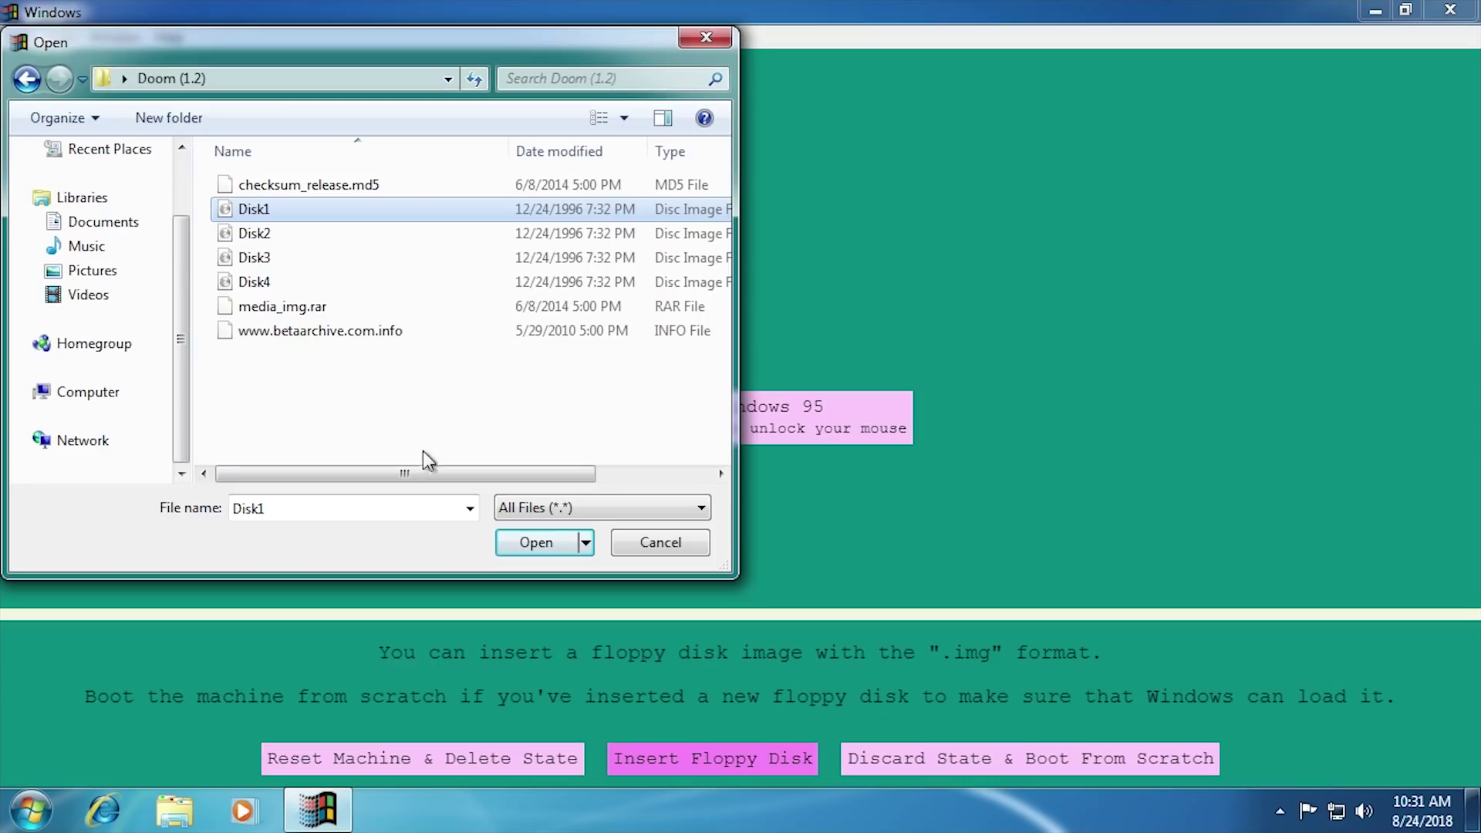
{"action": "left_click", "coordinate": [559, 546]}
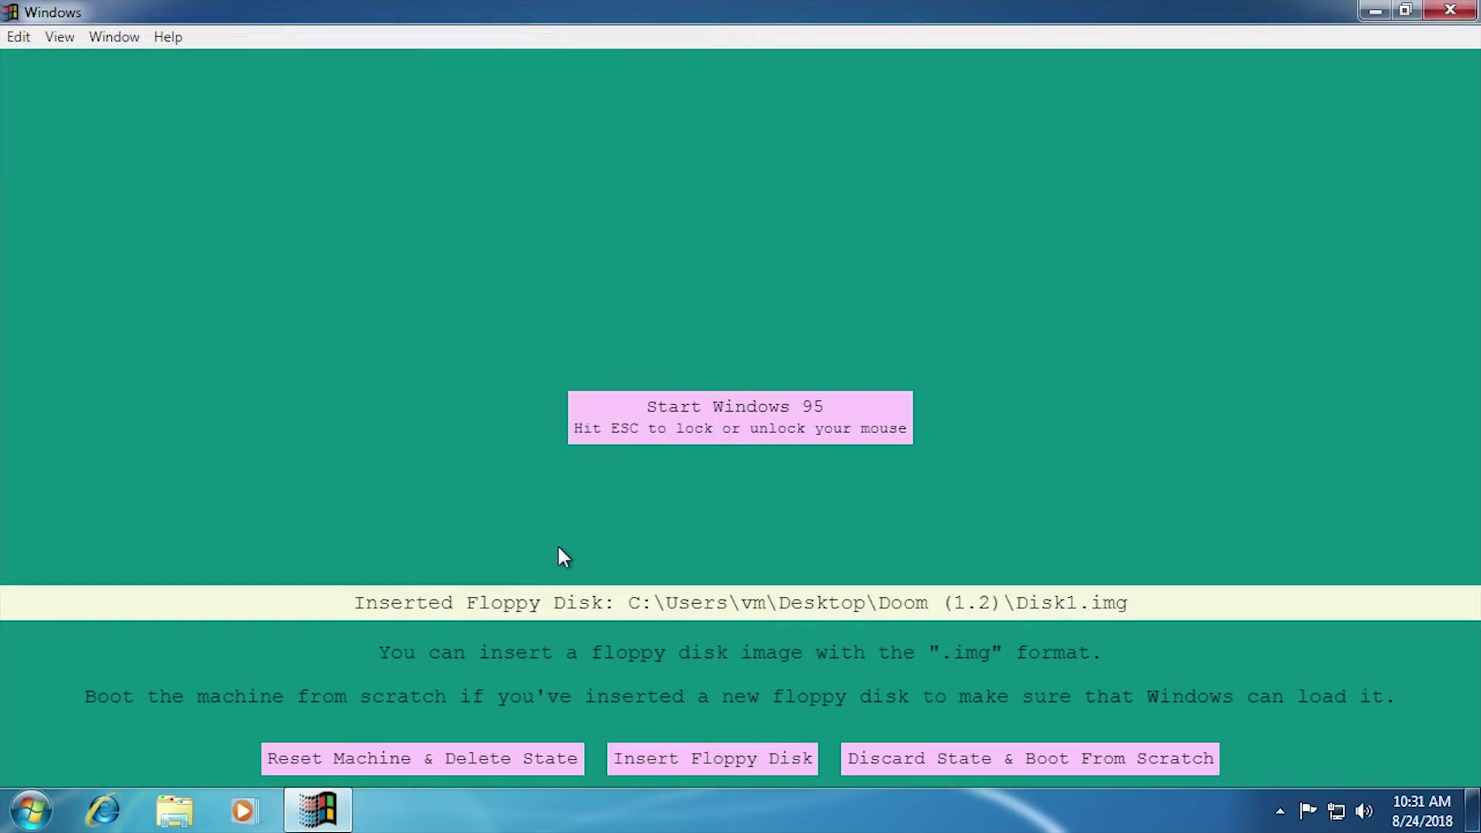
Discard the saved state and boot Windows 95 fresh with Disk1.img in the drive.
{"action": "left_click", "coordinate": [1032, 763]}
{"action": "left_click", "coordinate": [1136, 763]}
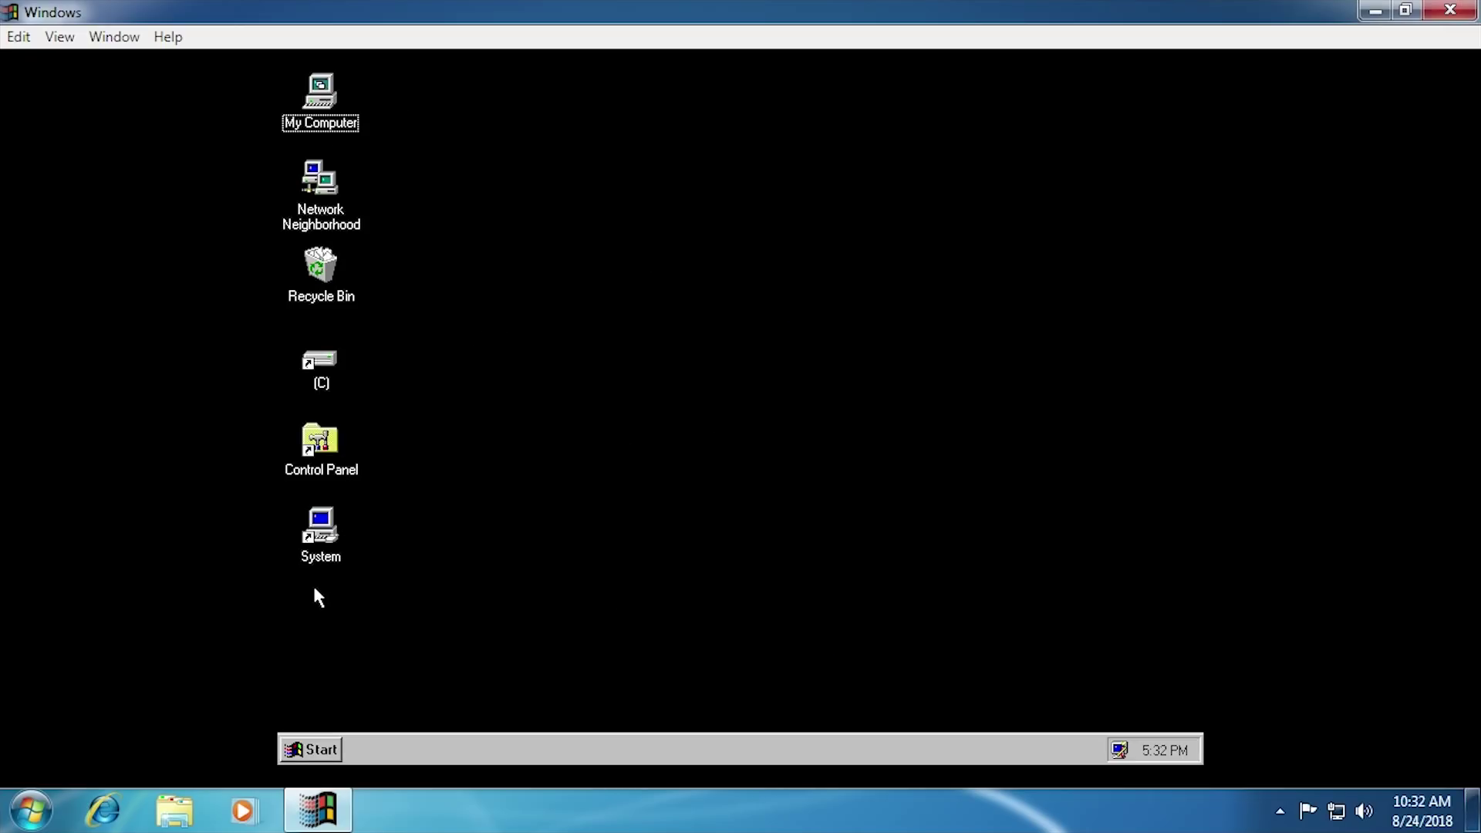
Open My Computer, then the 3½ Floppy (A:) drive, retrying past the not-ready error.
{"action": "left_click", "coordinate": [317, 99]}
{"action": "double_click", "coordinate": [316, 99]}
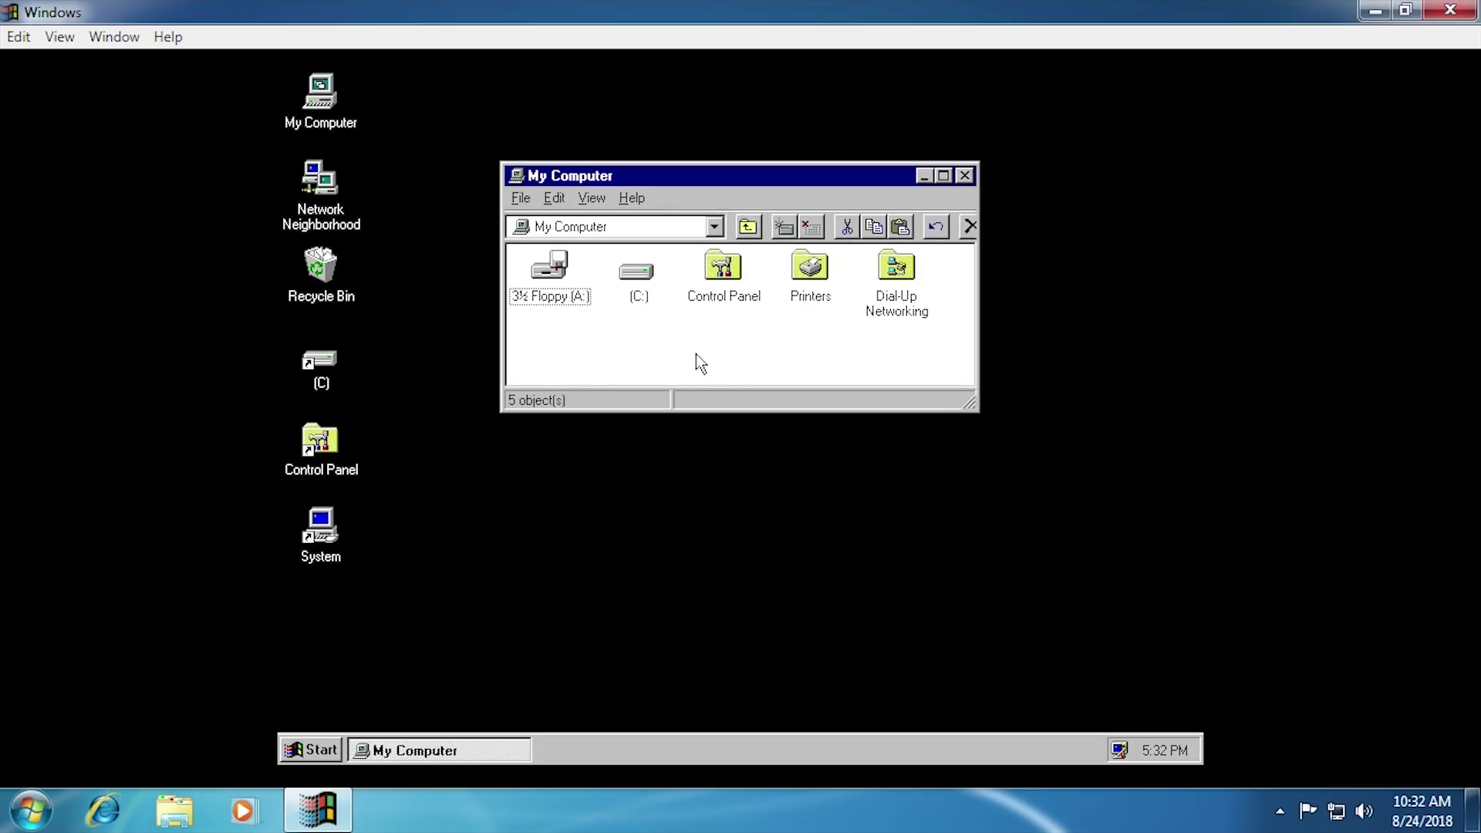
{"action": "double_click", "coordinate": [558, 274]}
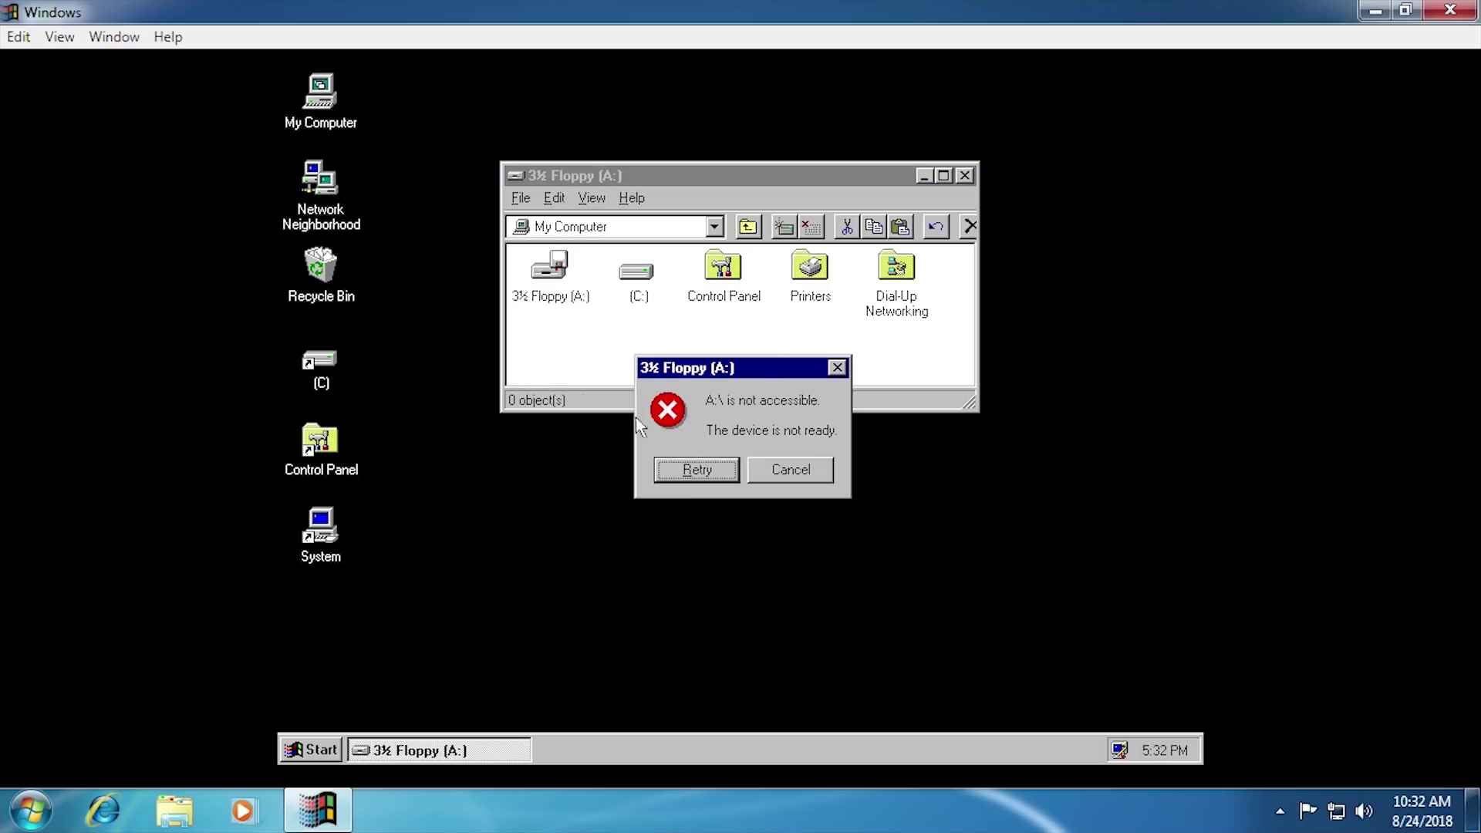
{"action": "left_click", "coordinate": [721, 472]}
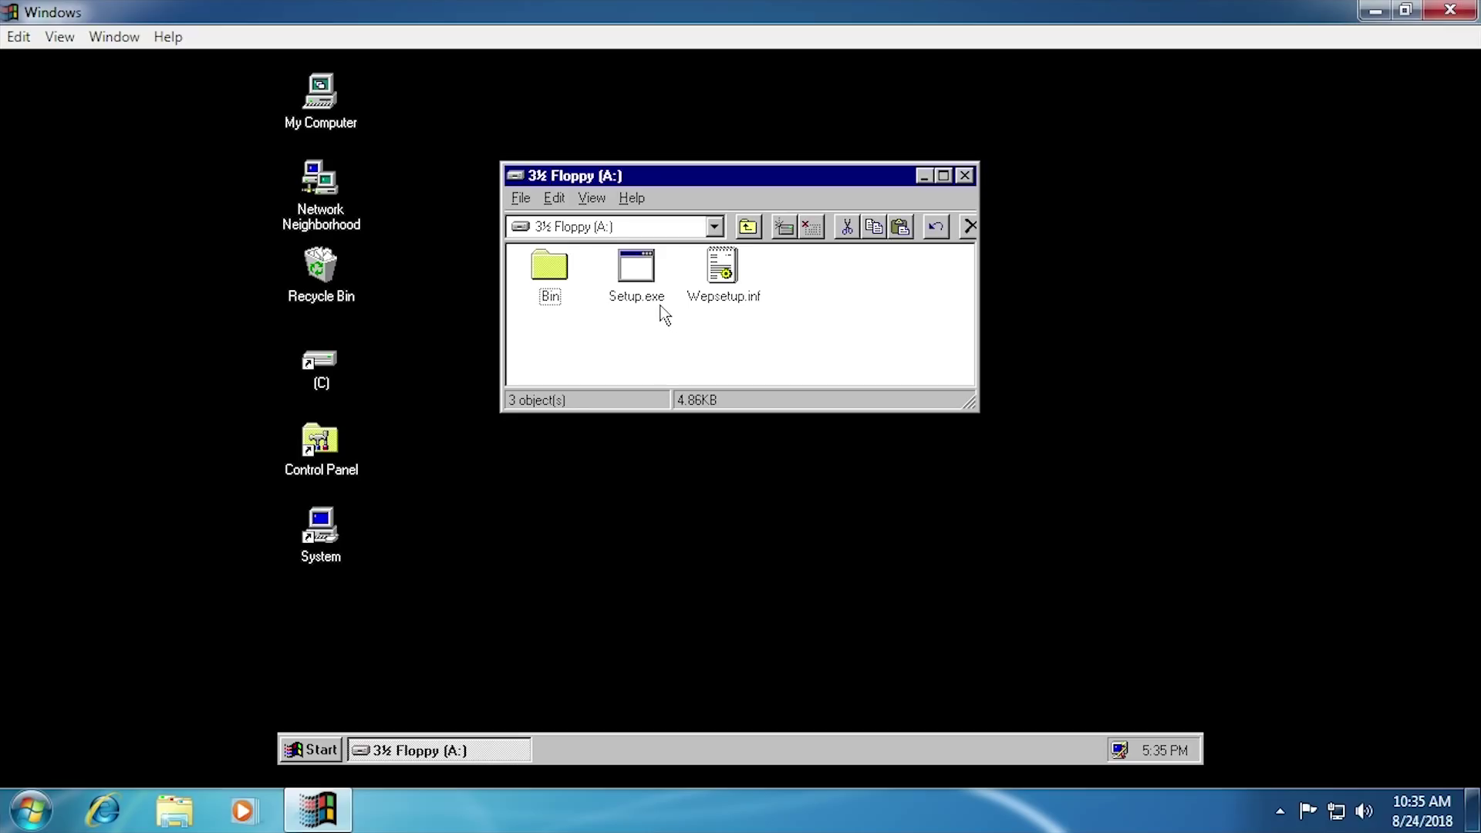
Run Setup.exe from the floppy and install the Entertainment Pack into C:\WEP.
{"action": "double_click", "coordinate": [640, 270]}
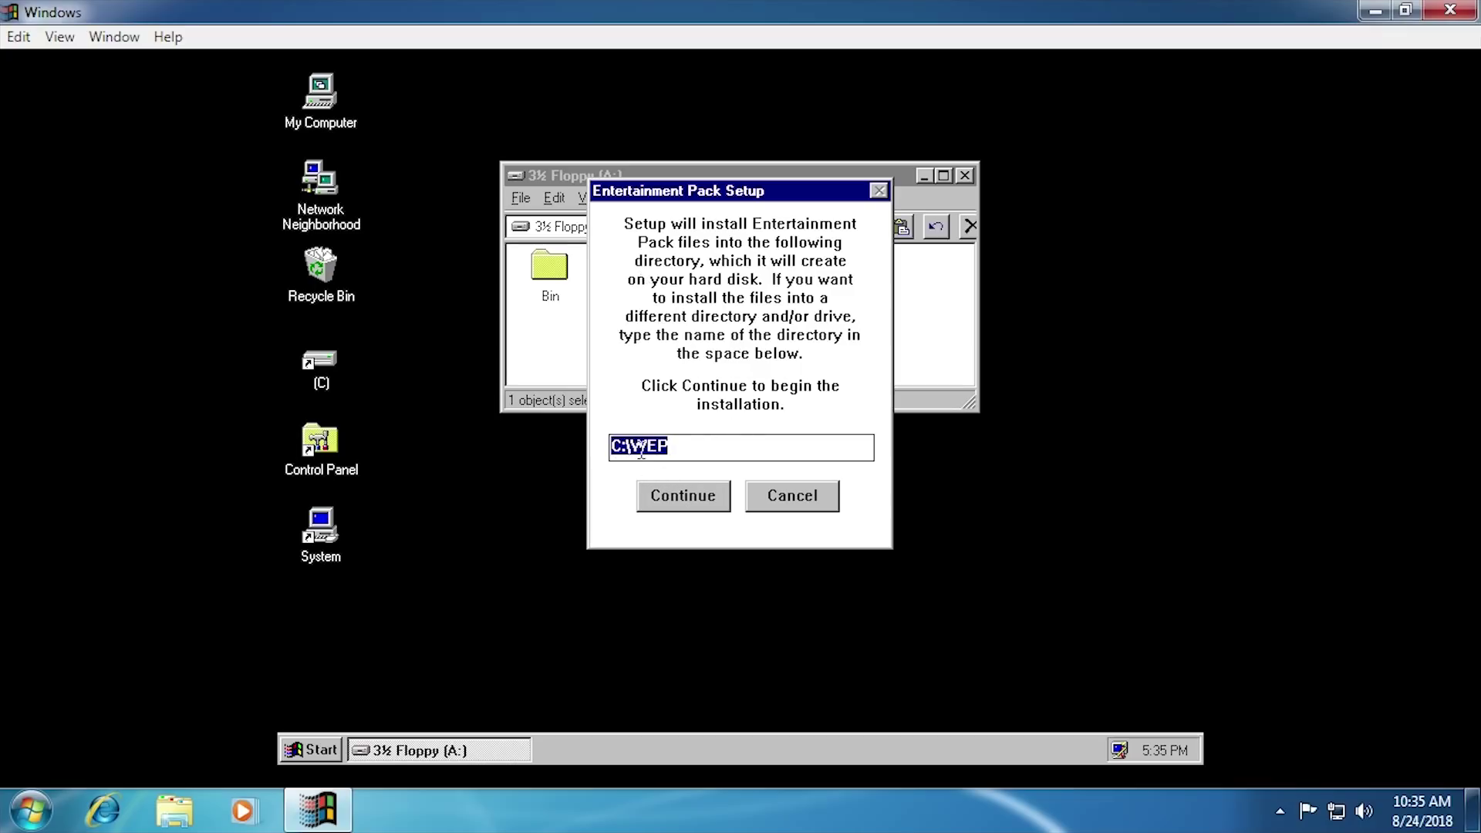
{"action": "left_click", "coordinate": [682, 498]}
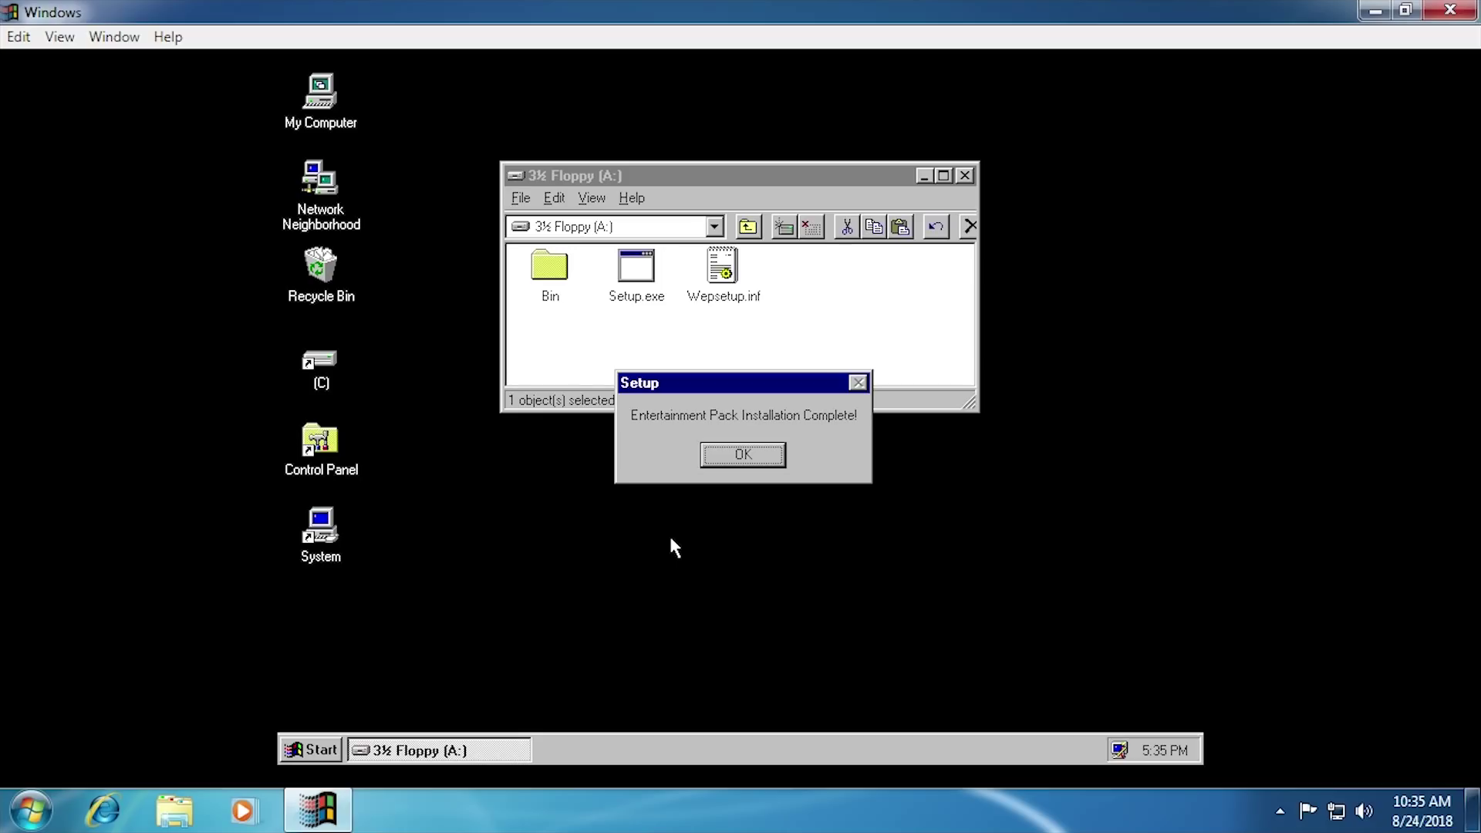
Dismiss the installation-complete message and open the C:\Wep games folder.
{"action": "left_click", "coordinate": [730, 455]}
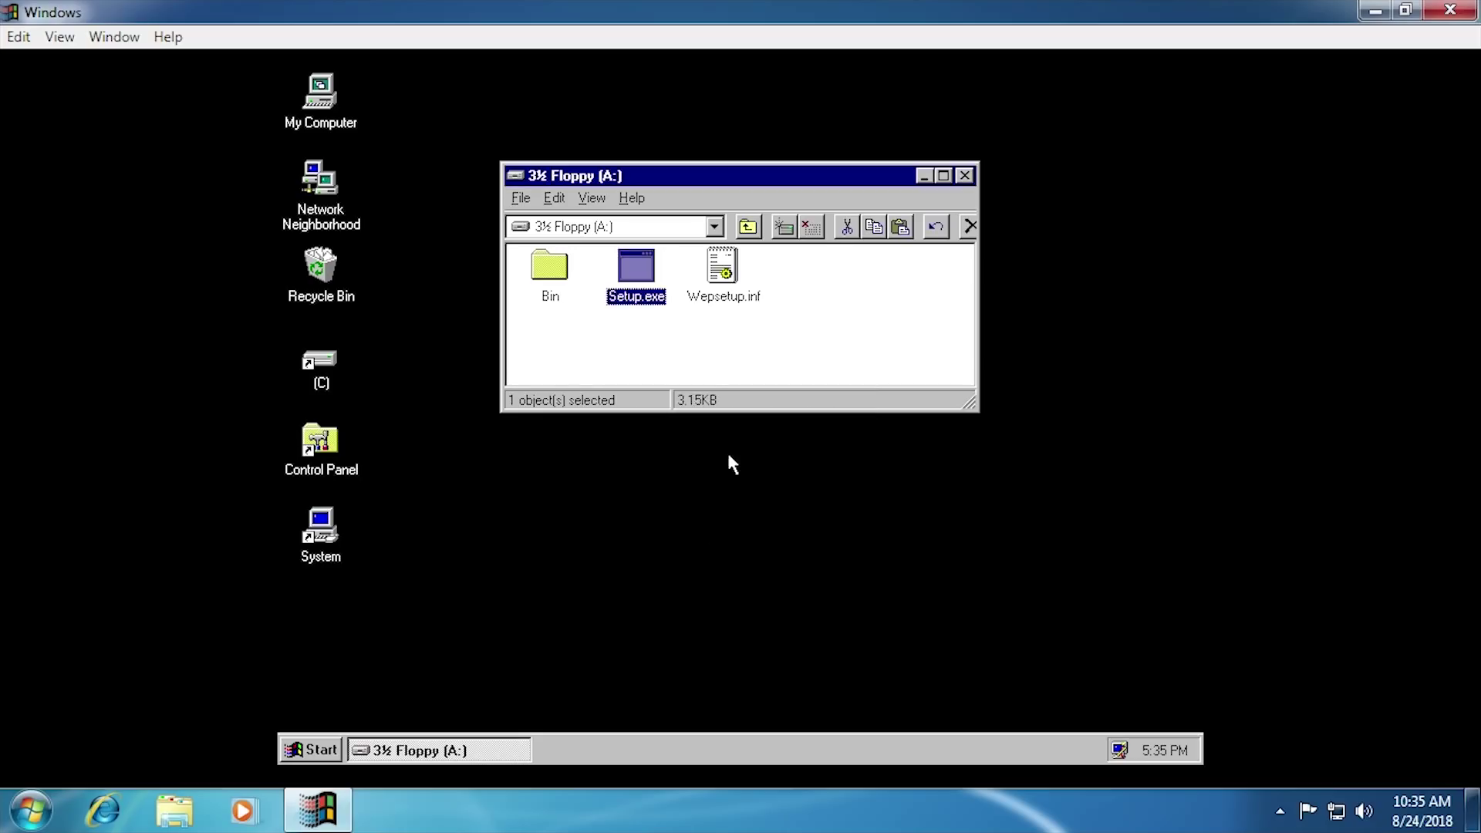
{"action": "left_click", "coordinate": [783, 376]}
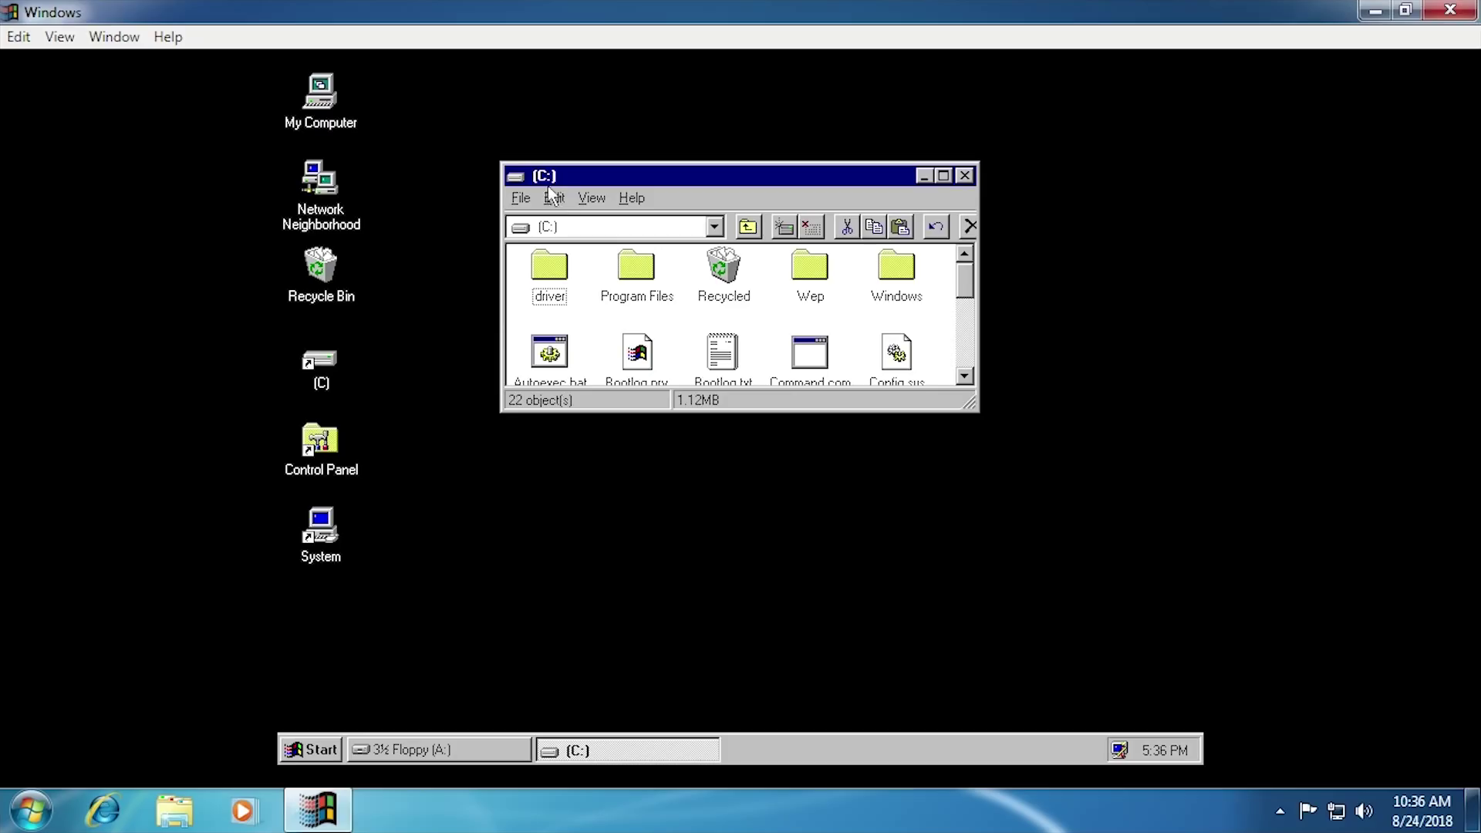
{"action": "double_click", "coordinate": [810, 270]}
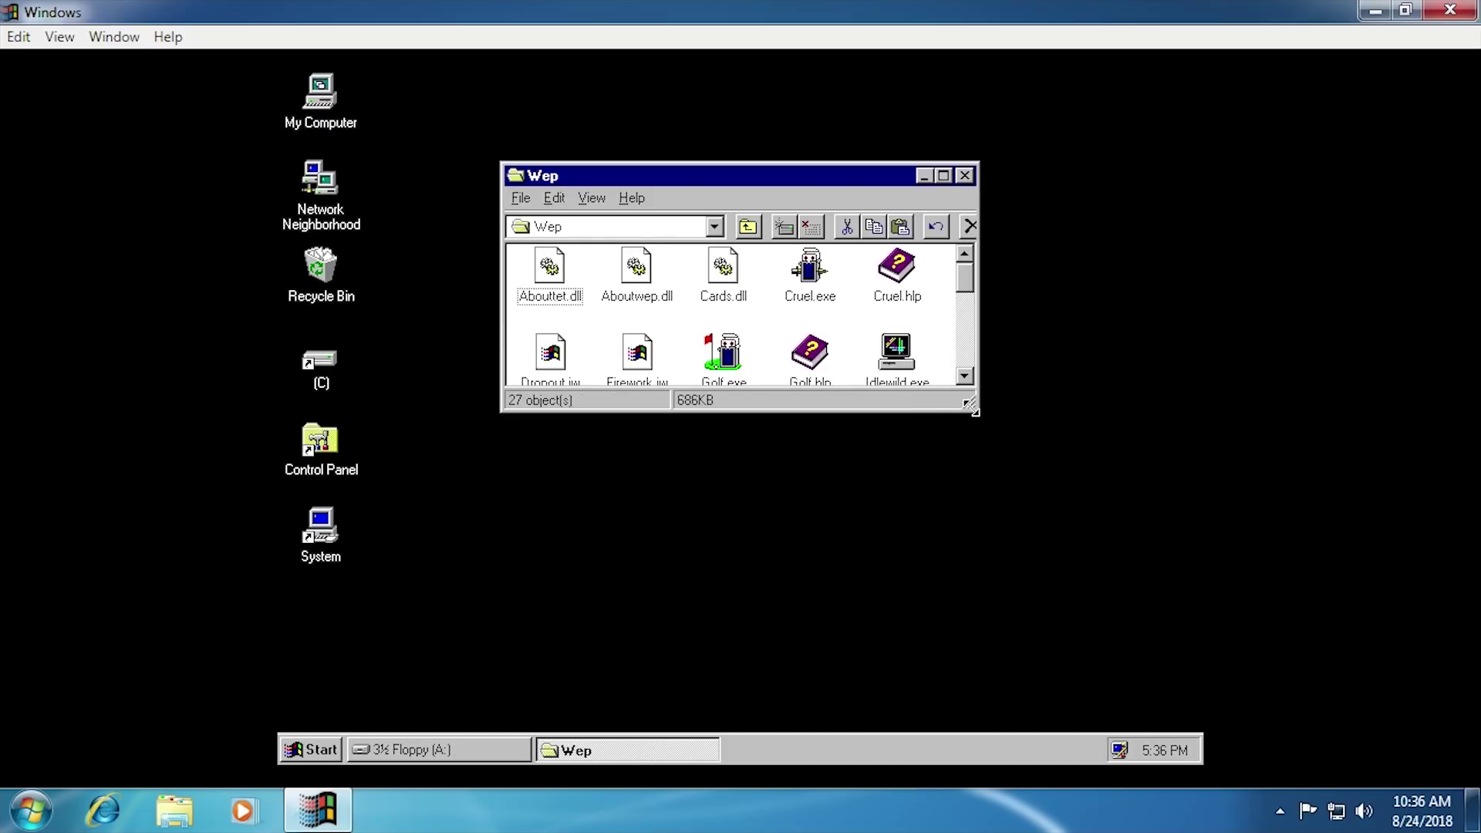
Enlarge the Wep window, launch Winmine.exe and move Minesweeper over the folder.
{"action": "left_click_drag", "start_coordinate": [1058, 529], "coordinate": [1121, 612]}
{"action": "left_click", "coordinate": [1112, 493]}
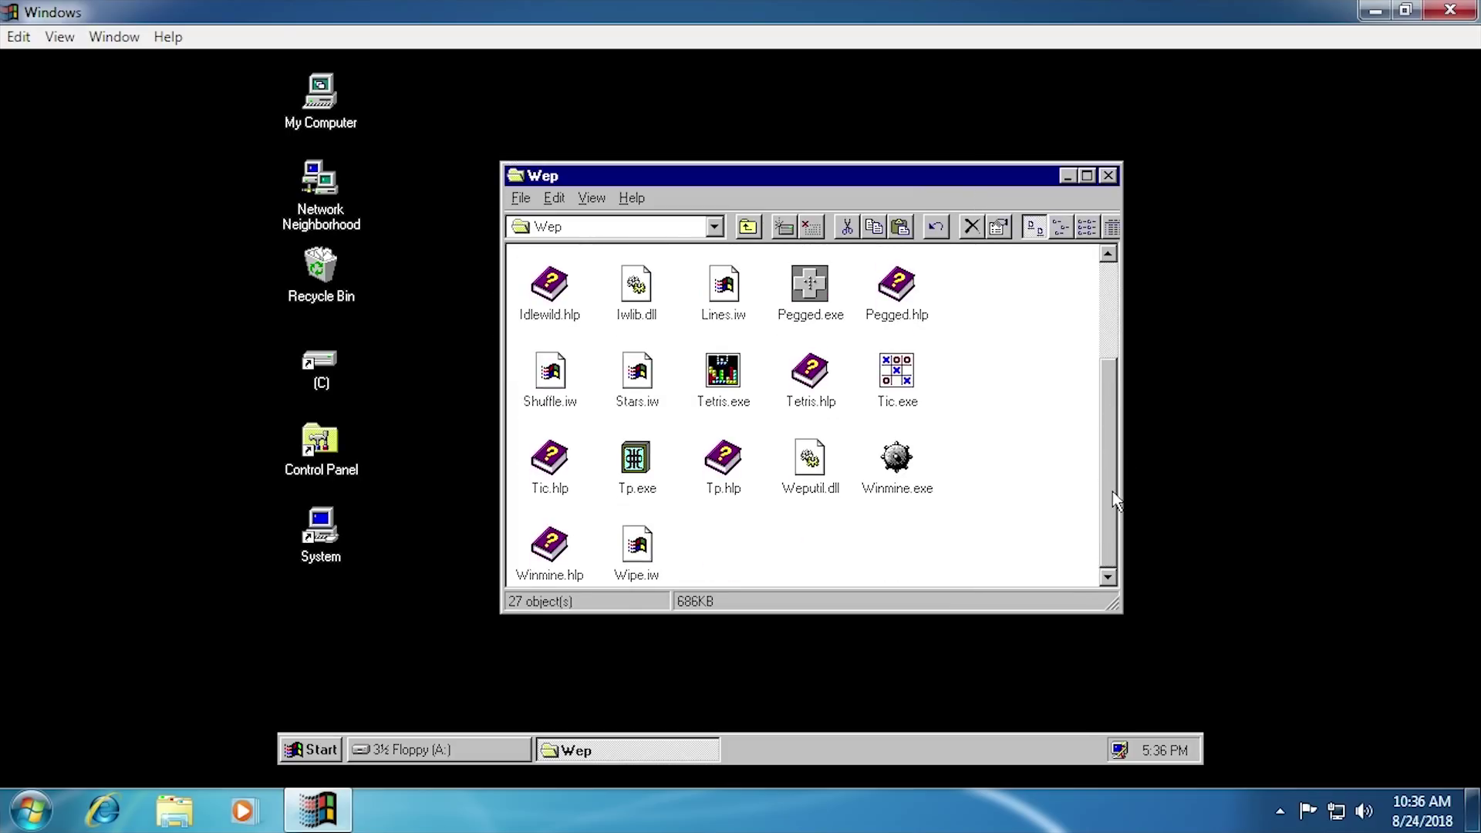
{"action": "double_click", "coordinate": [897, 459]}
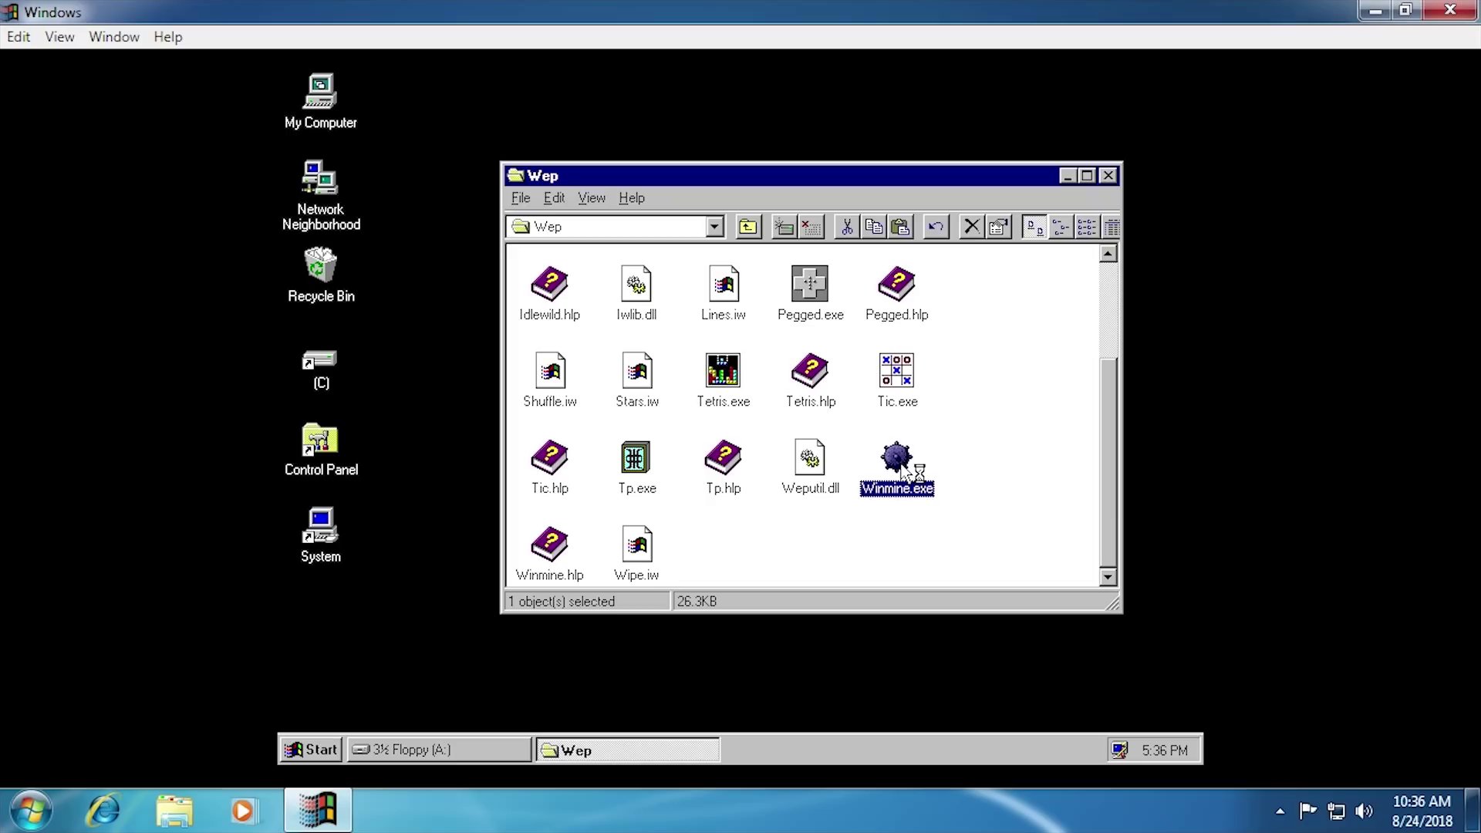
{"action": "left_click_drag", "start_coordinate": [409, 128], "coordinate": [866, 301]}
Launch Tetris.exe, dismiss its About box and start a new game.
{"action": "double_click", "coordinate": [717, 385]}
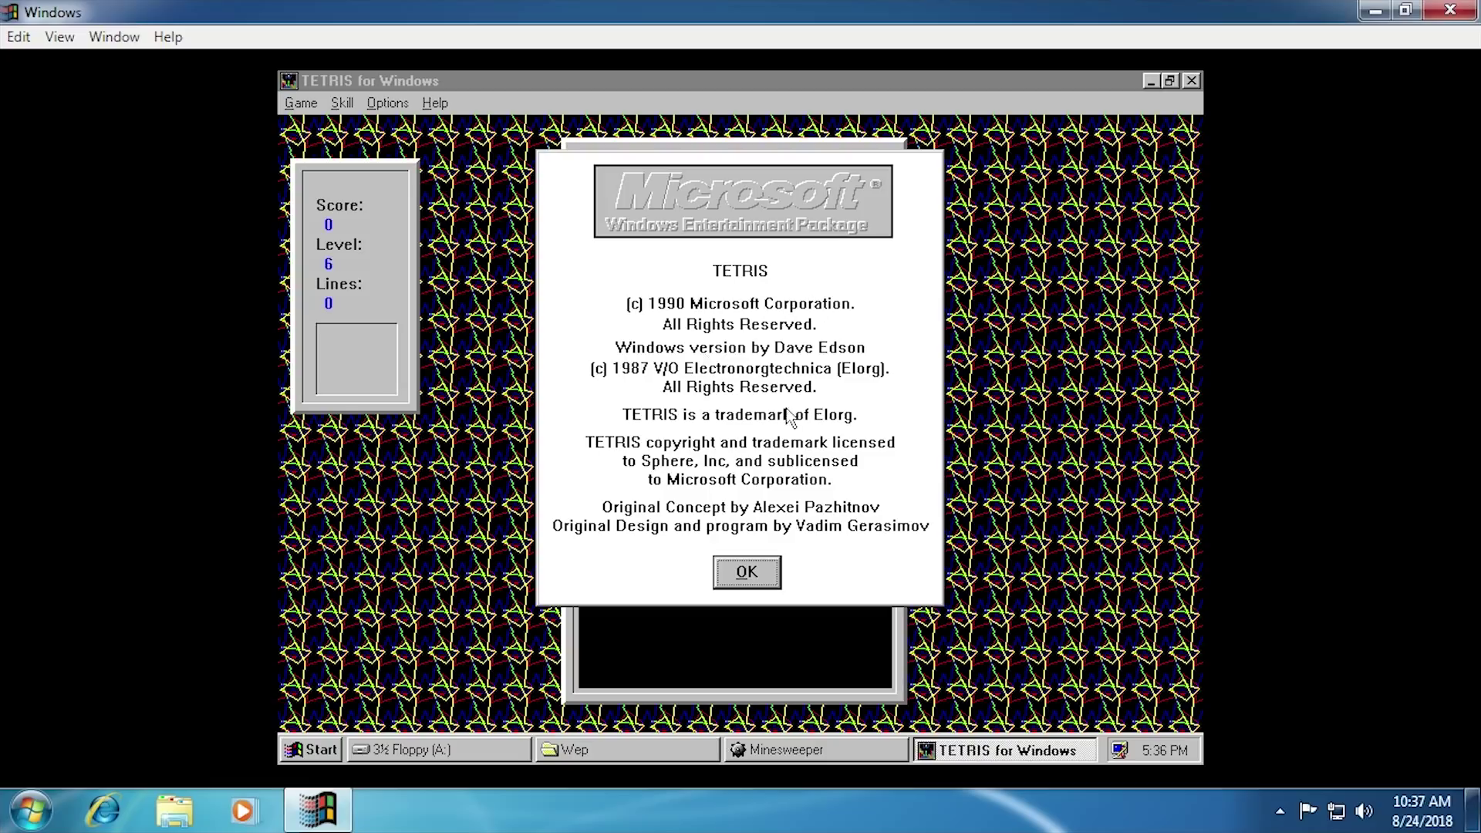
{"action": "left_click", "coordinate": [747, 571]}
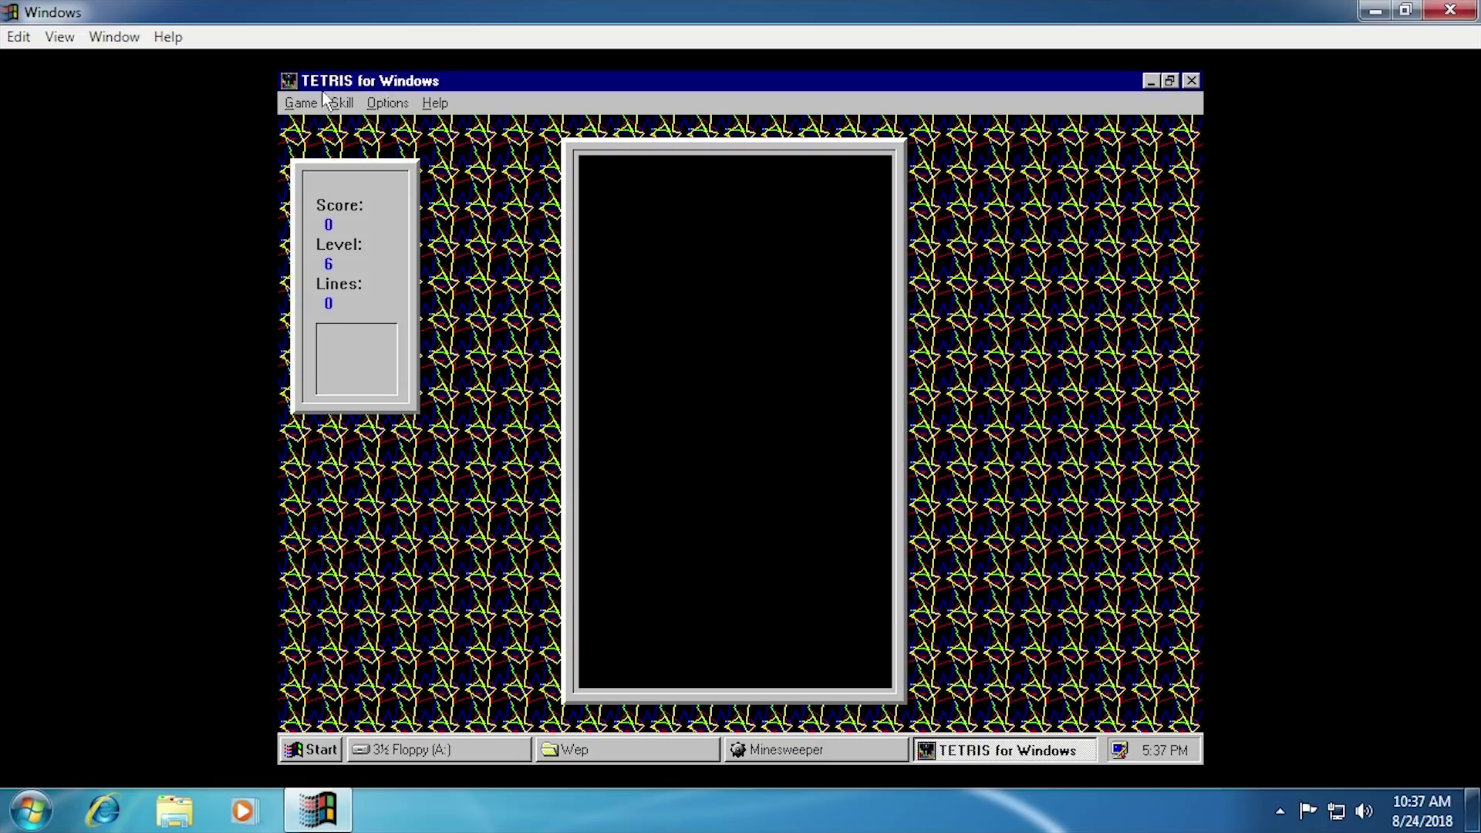
{"action": "left_click", "coordinate": [301, 103]}
{"action": "left_click", "coordinate": [309, 122]}
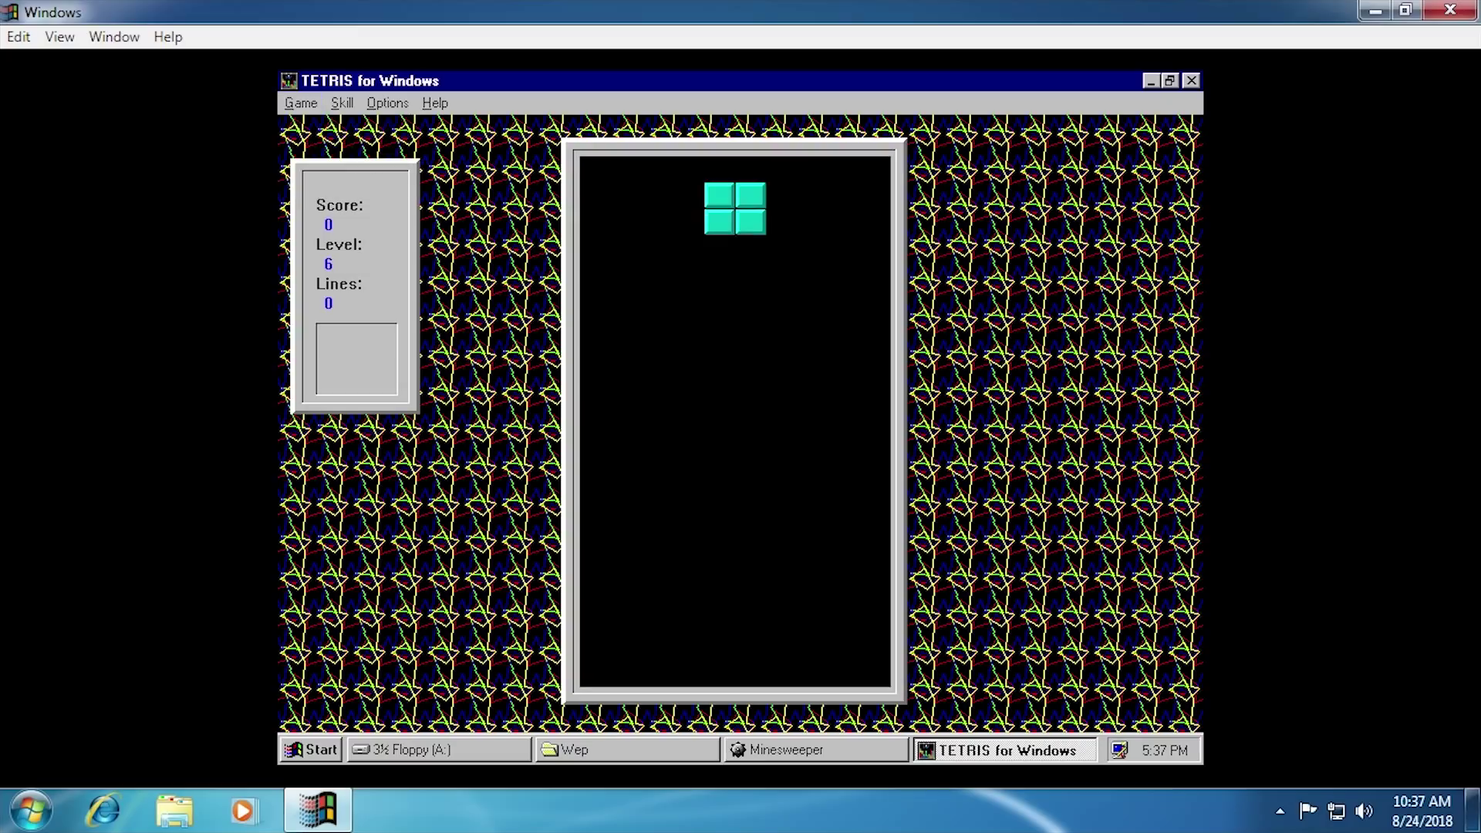
Shift and drop square pieces side by side, then close the Tetris window.
{"action": "key", "text": "Left"}
{"action": "key", "text": "space"}
{"action": "key", "text": "Left"}
{"action": "key", "text": "Left"}
{"action": "key", "text": "Right"}
{"action": "key", "text": "Right"}
{"action": "key", "text": "Right"}
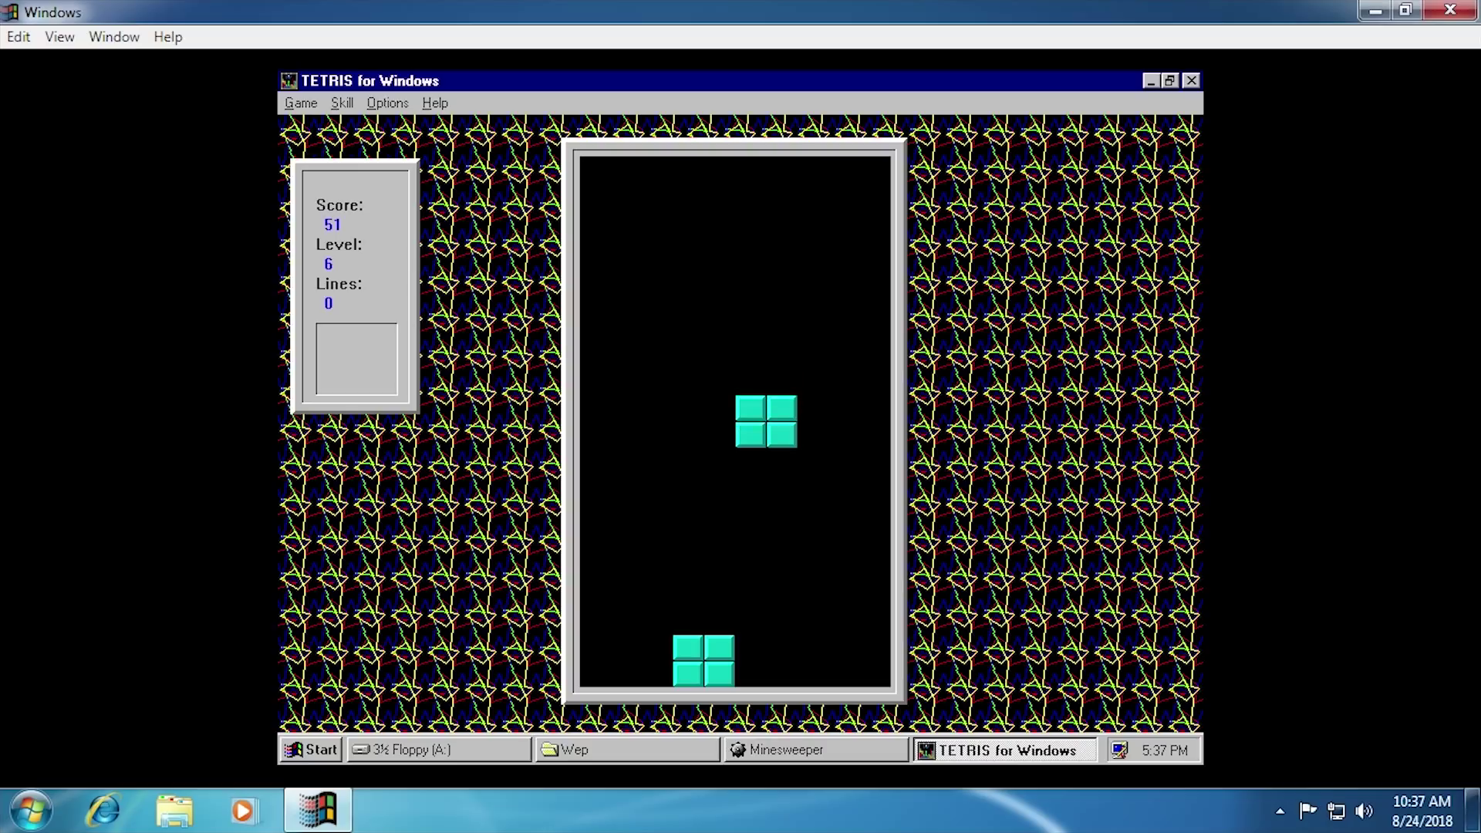
{"action": "key", "text": "space"}
{"action": "key", "text": "Right"}
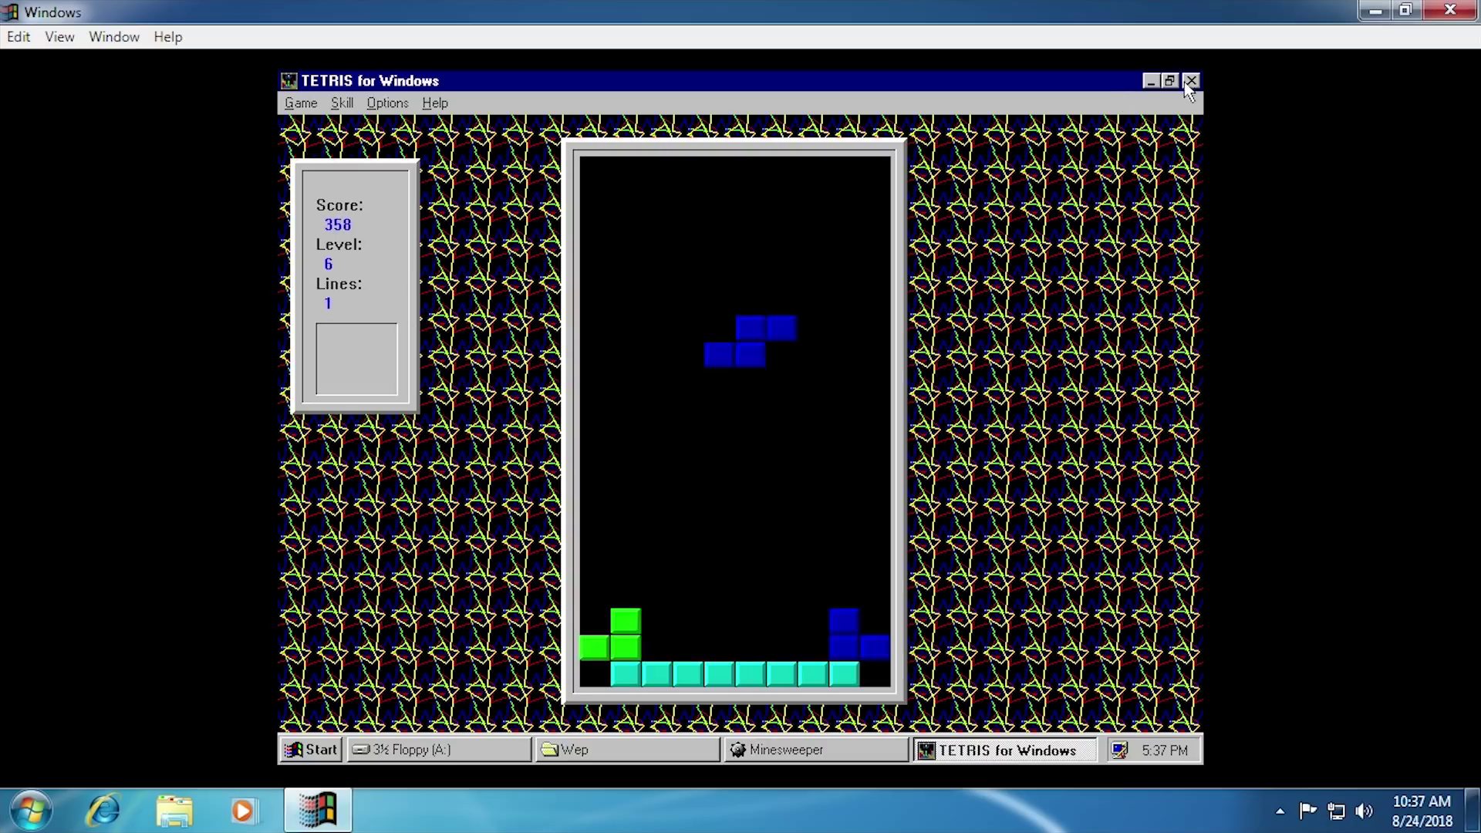
{"action": "left_click", "coordinate": [1192, 80]}
Answer Yes to the End TETRIS? prompt.
{"action": "left_click", "coordinate": [725, 469]}
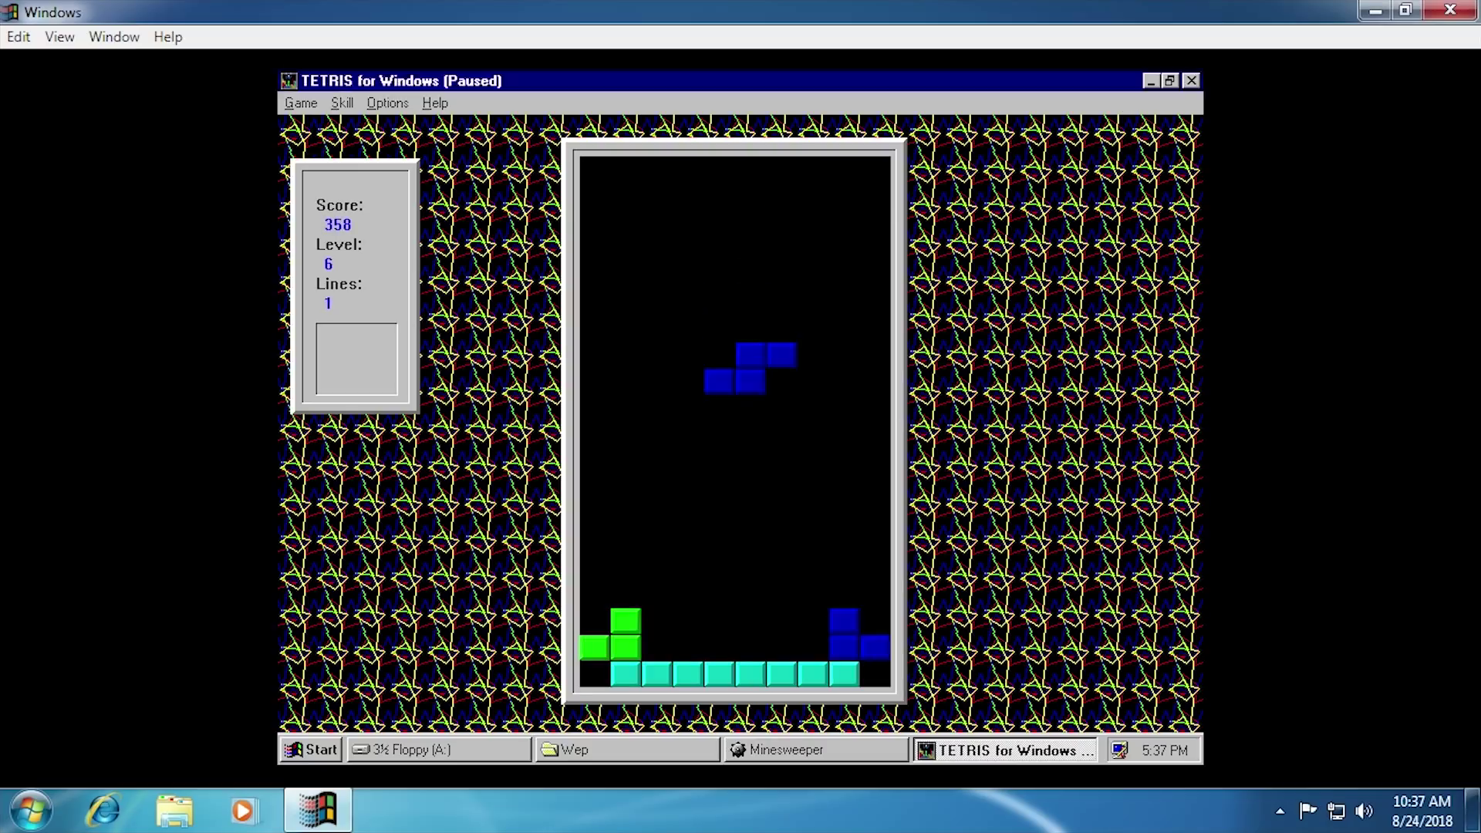